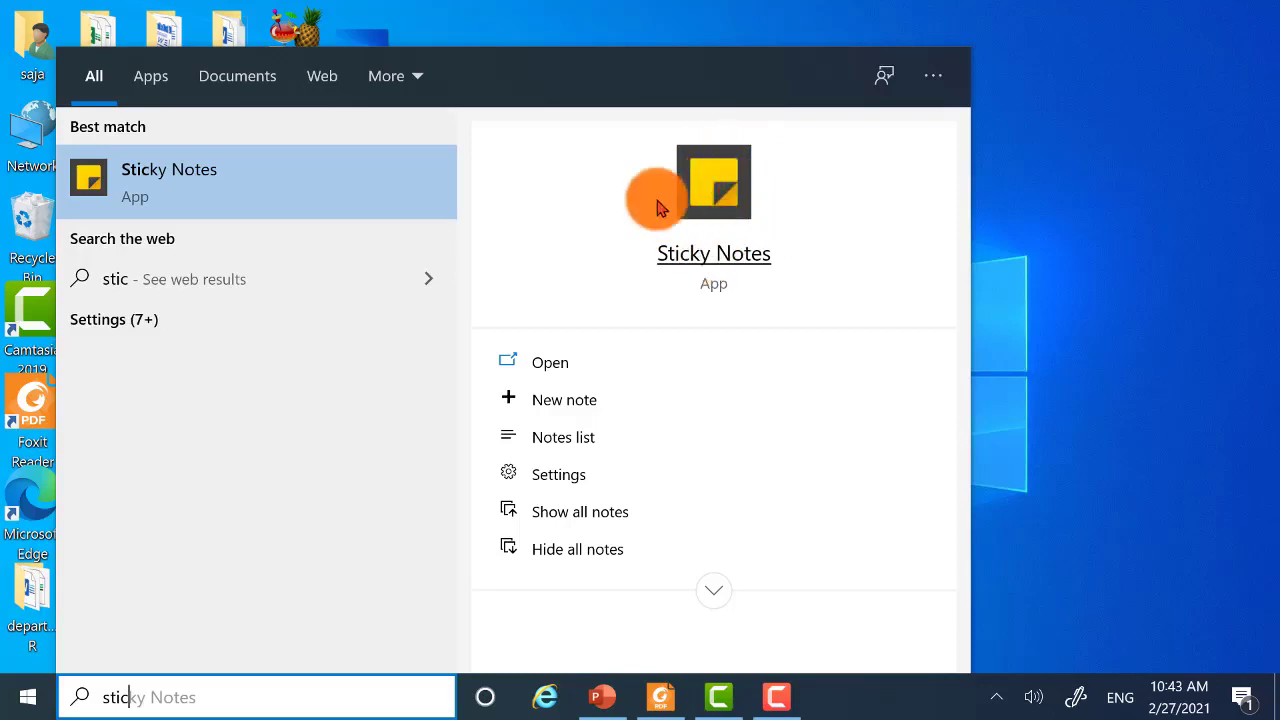
# Open Sticky Notes, leaving only the "rtl,tmh,th,gh" note open and placed near the middle of the desktop.
pyautogui.click(706, 268)
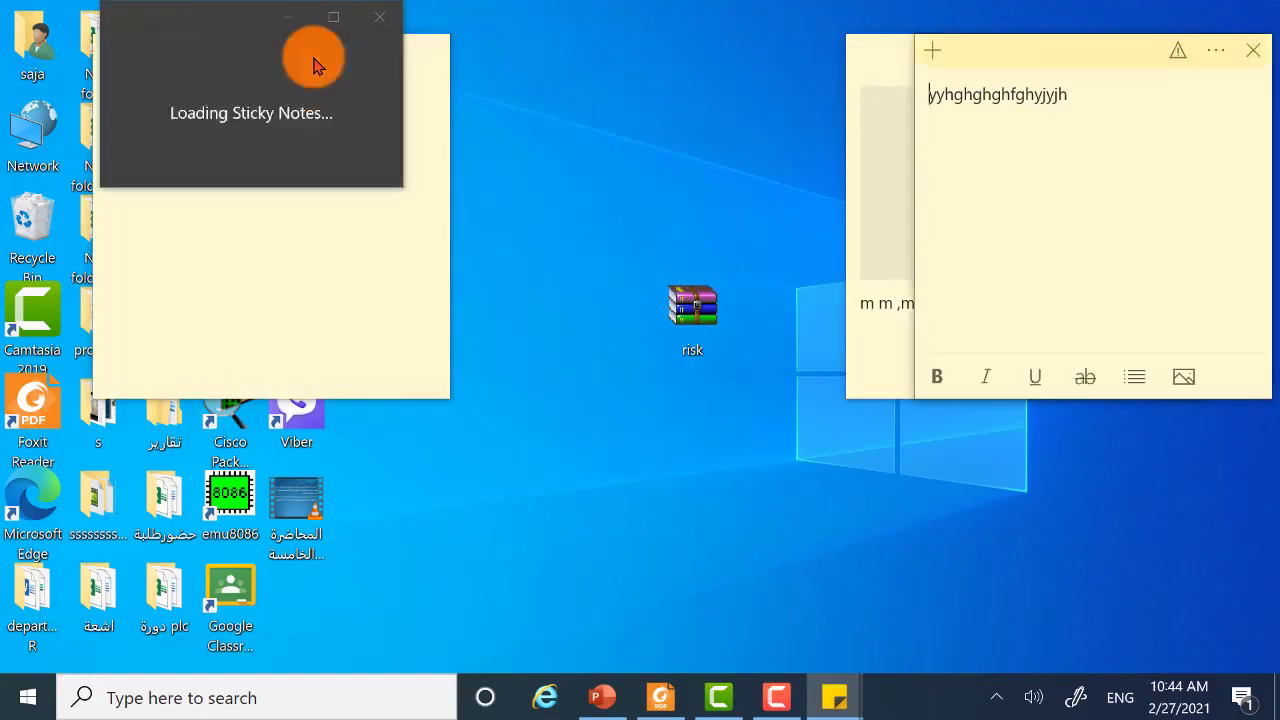
pyautogui.click(1258, 55)
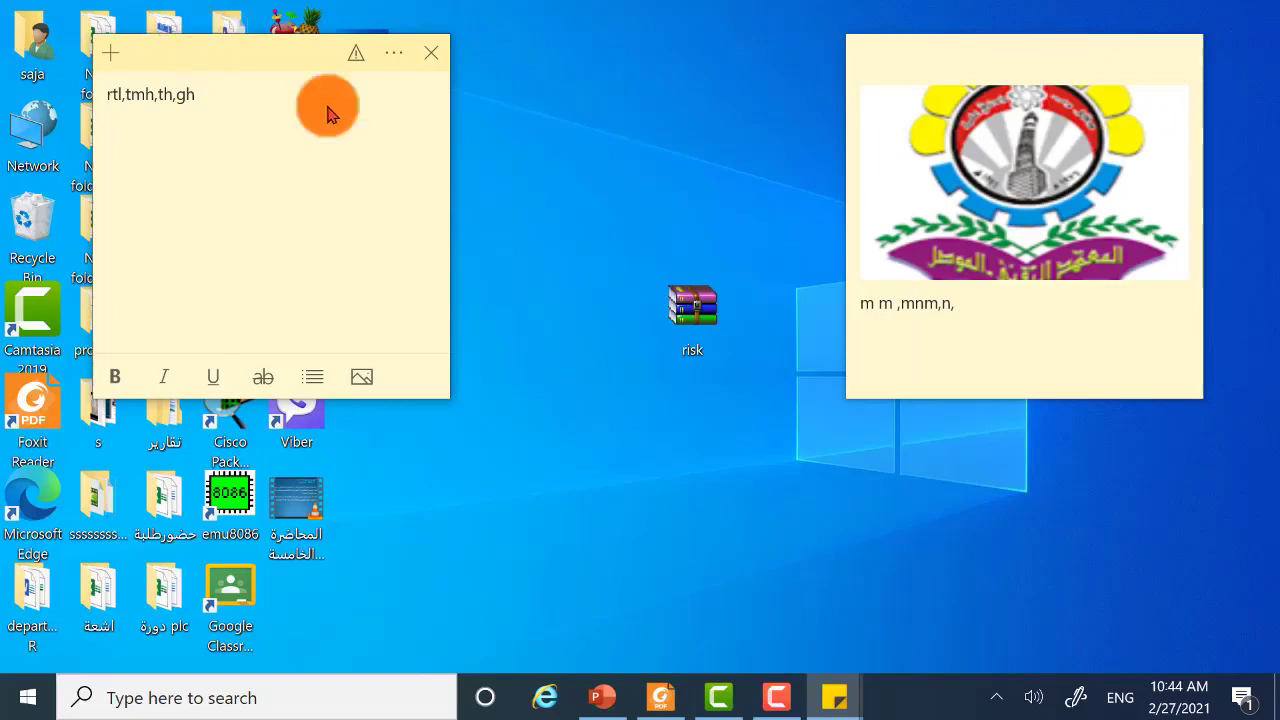
pyautogui.moveTo(208, 60); pyautogui.dragTo(626, 170)
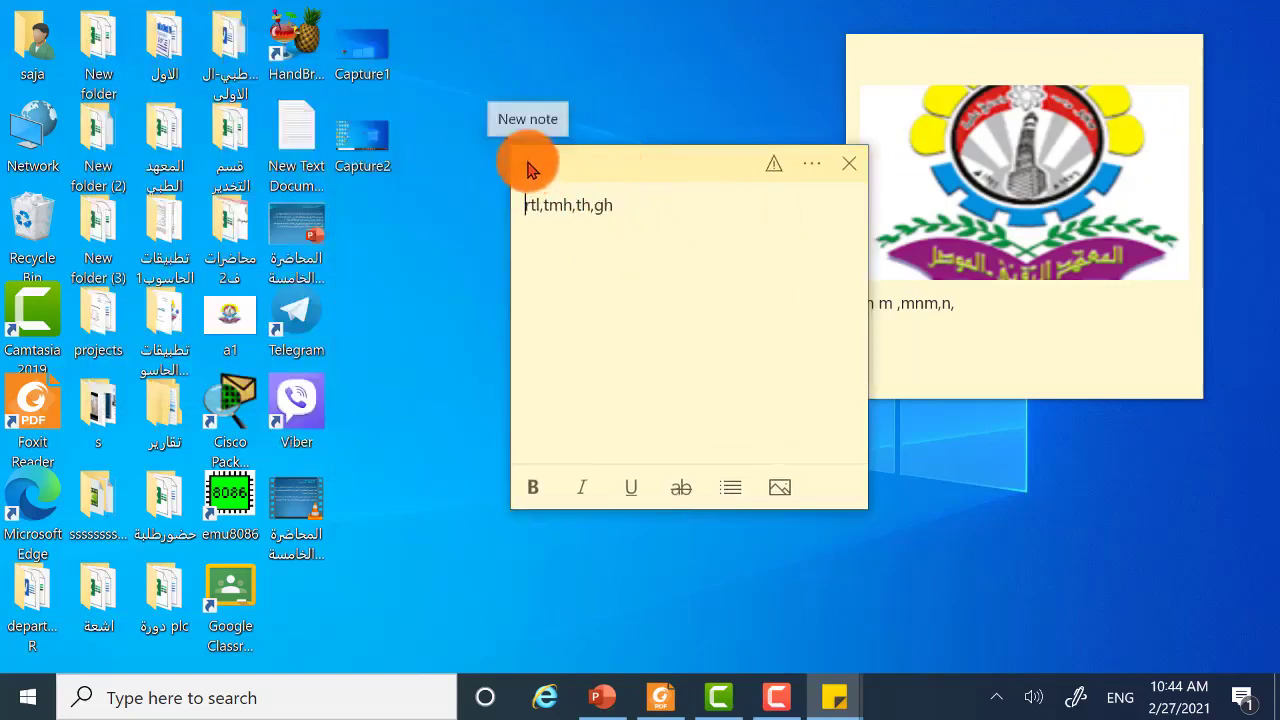
pyautogui.click(1064, 106)
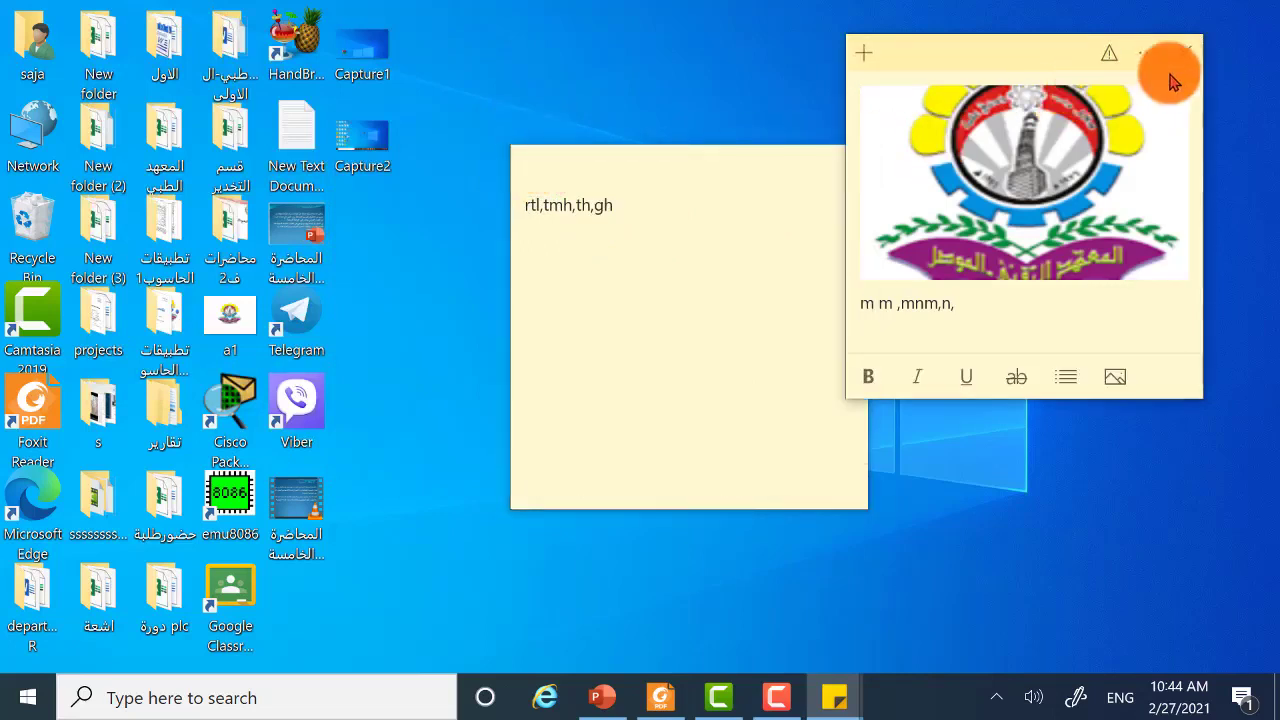
pyautogui.click(1184, 47)
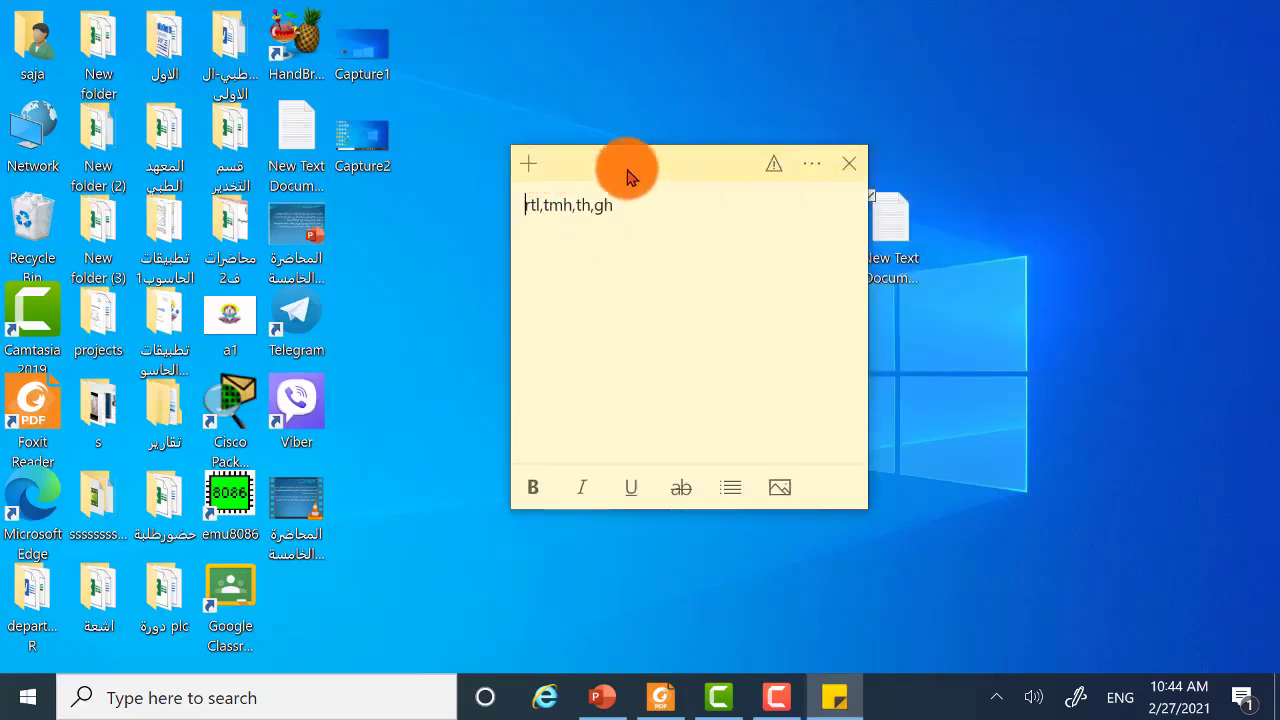
# Add a new note reading "السلام عليكم" and insert the picture "المعهد التقني" from the Pictures folder.
pyautogui.click(526, 166)
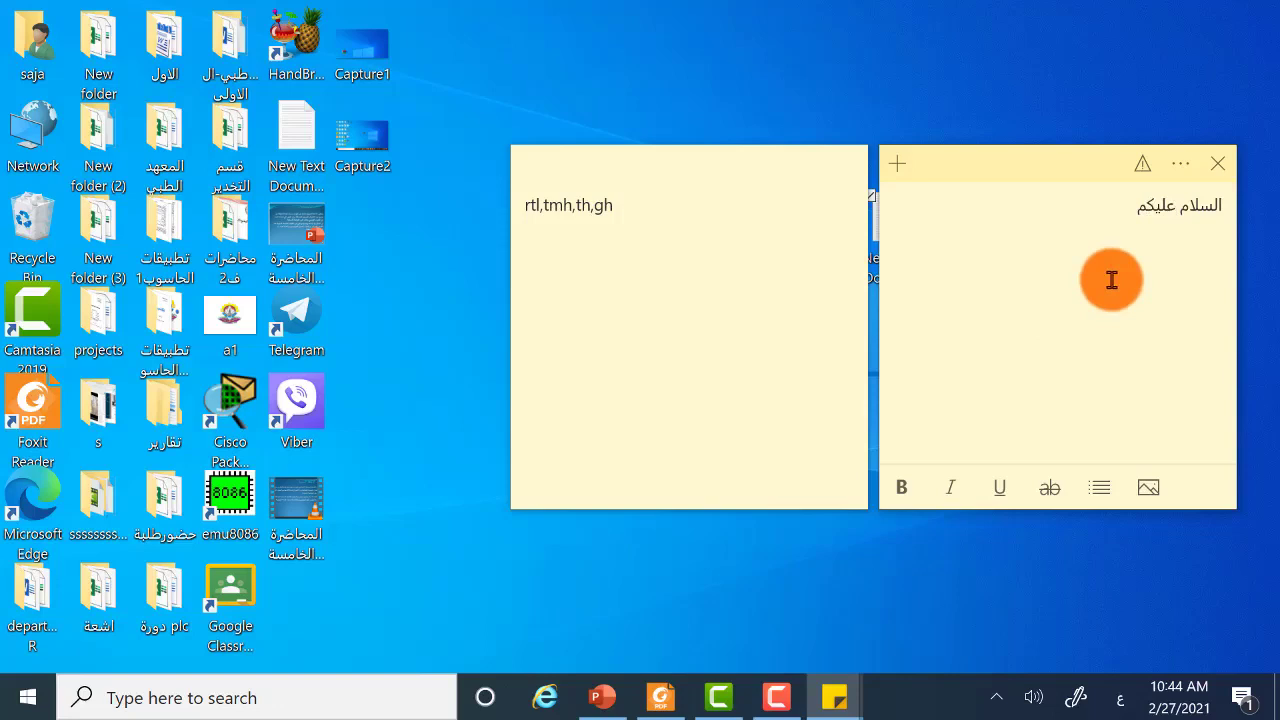
pyautogui.click(1150, 488)
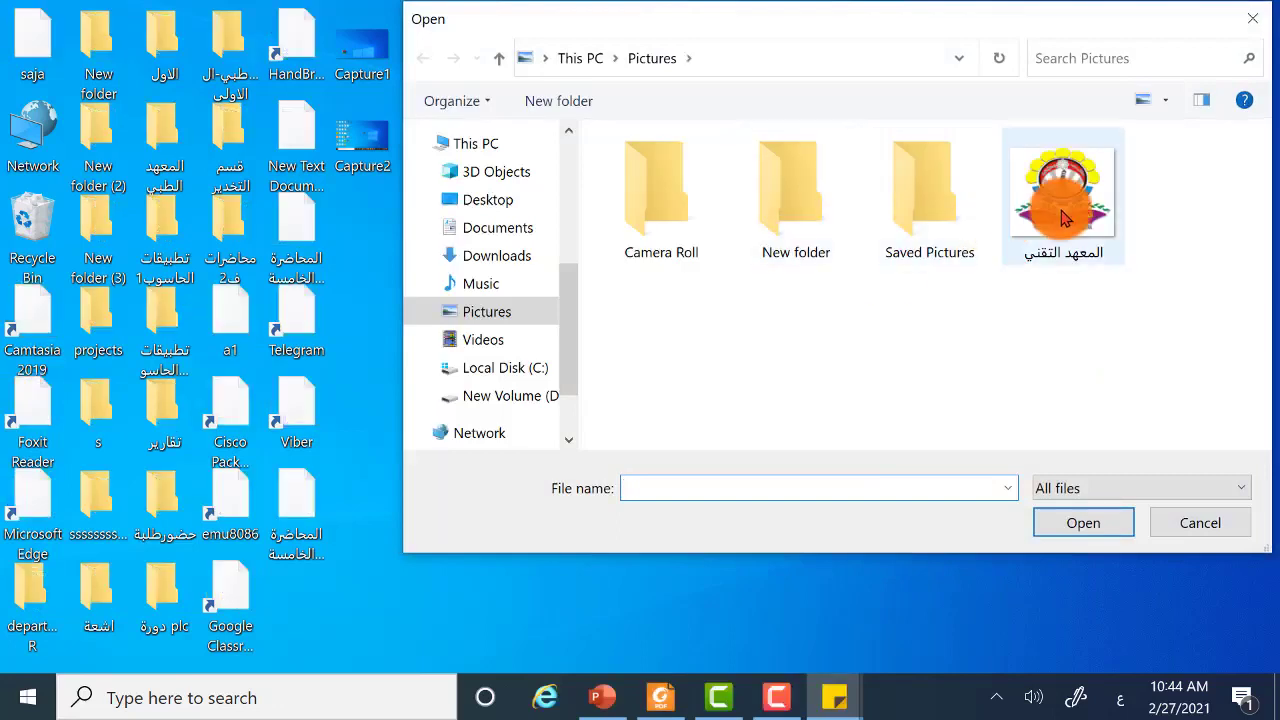
pyautogui.click(1063, 200)
pyautogui.click(1065, 530)
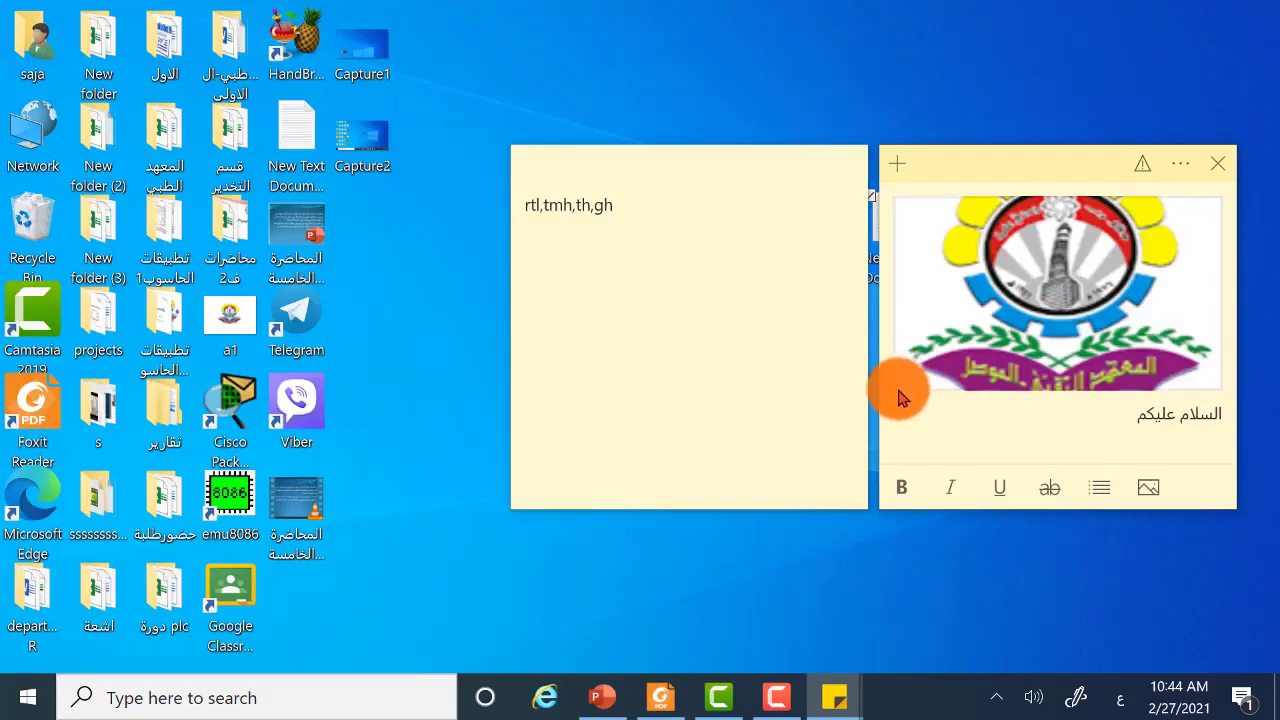
# Format the text "السلام عليكم" in the picture note as italic and bold.
pyautogui.tripleClick(1150, 416)
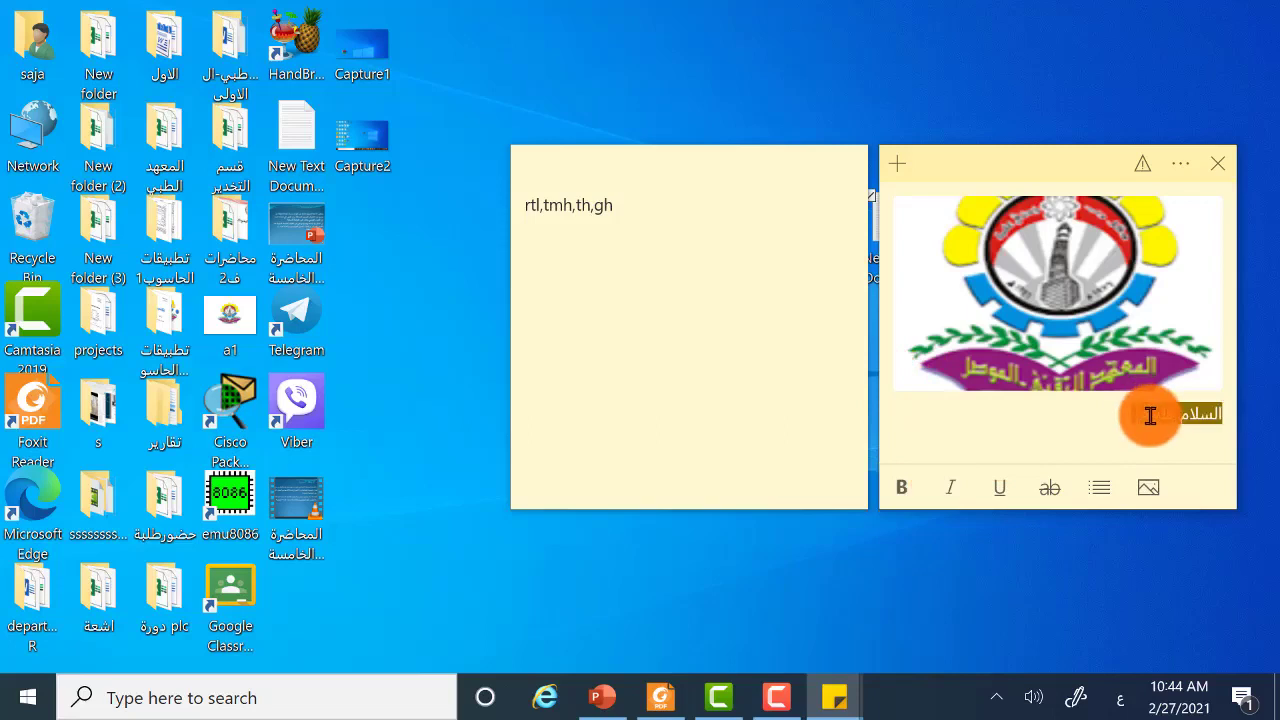
pyautogui.click(949, 490)
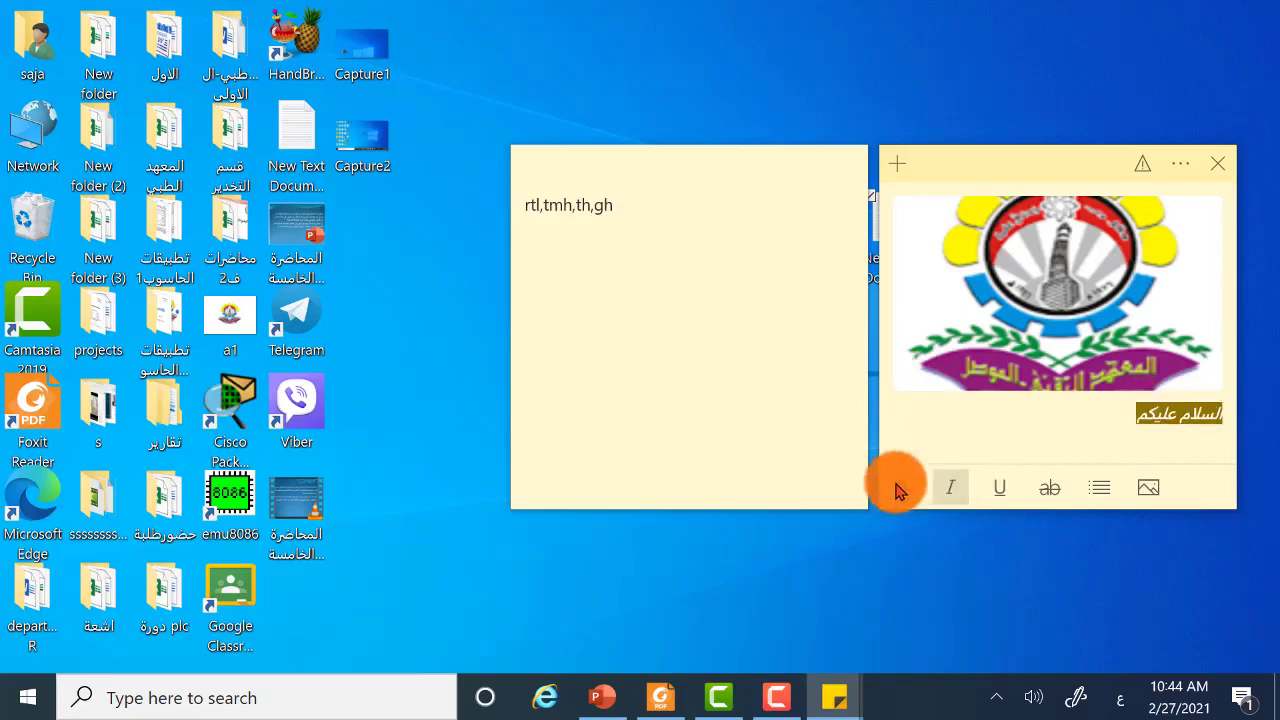
pyautogui.click(899, 489)
pyautogui.click(974, 452)
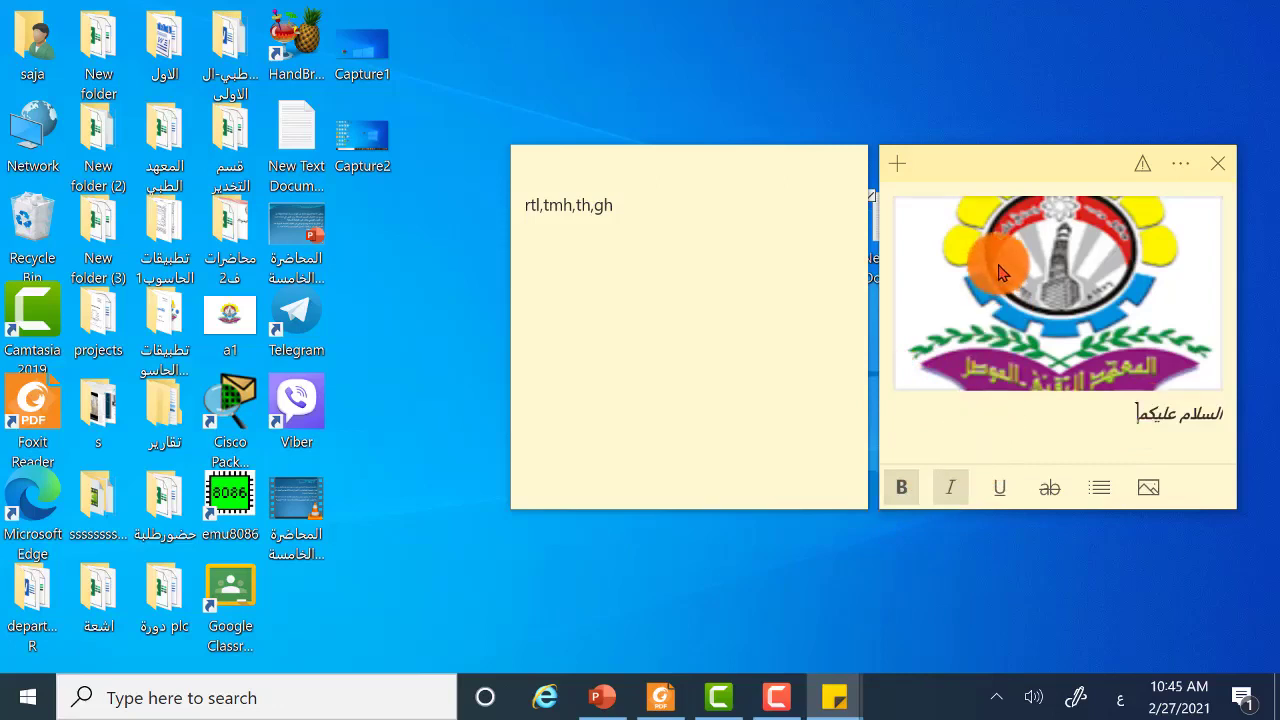
# Add another note reading "good morning........." and colour it pink.
pyautogui.click(900, 175)
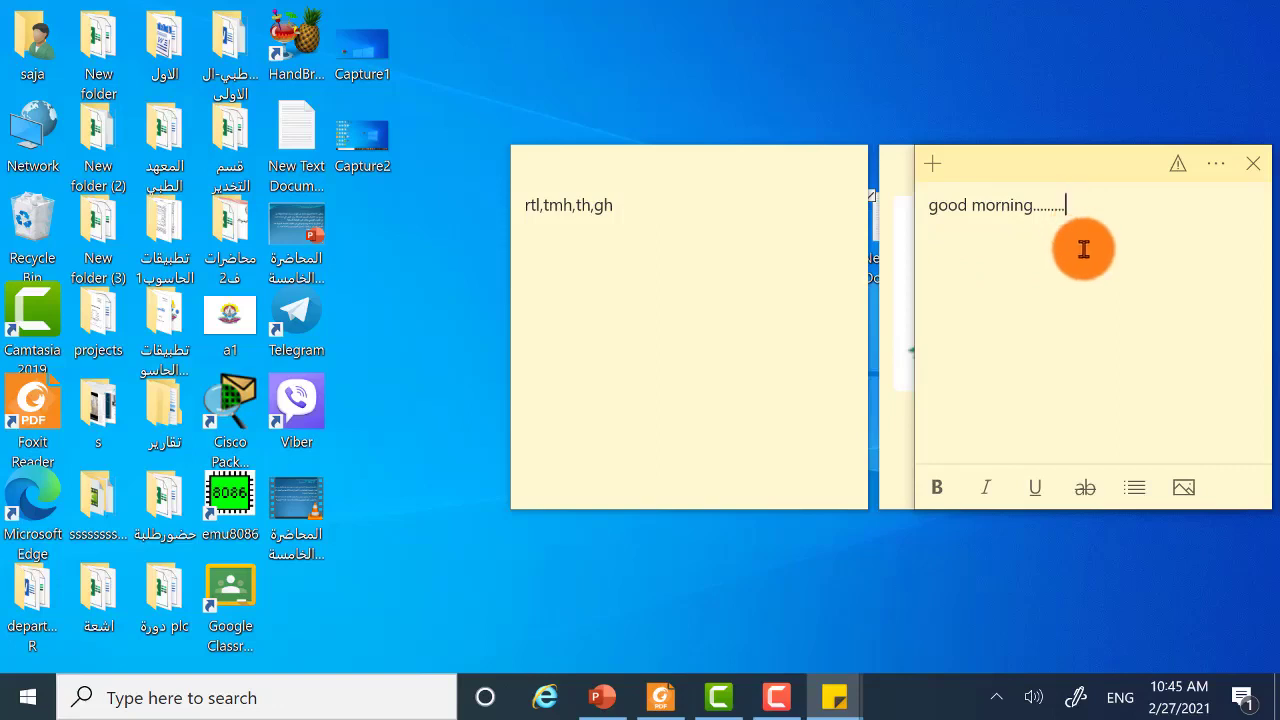
pyautogui.click(1215, 168)
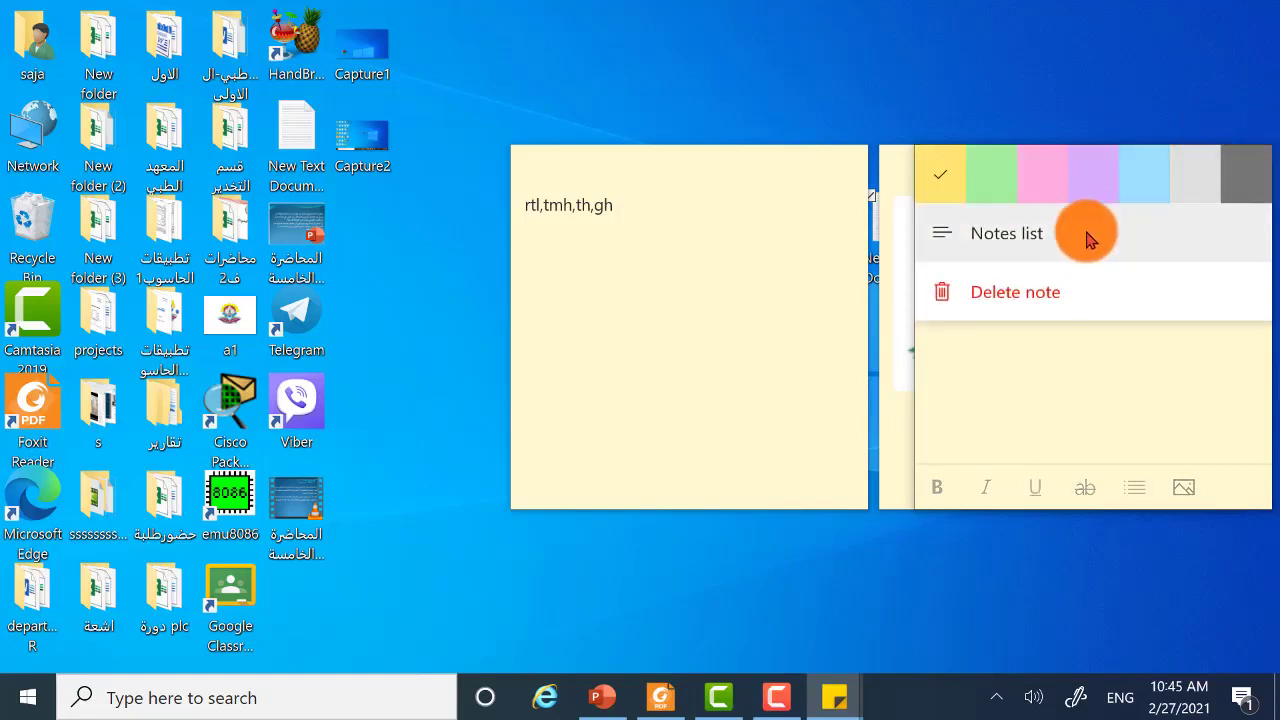
pyautogui.click(1053, 186)
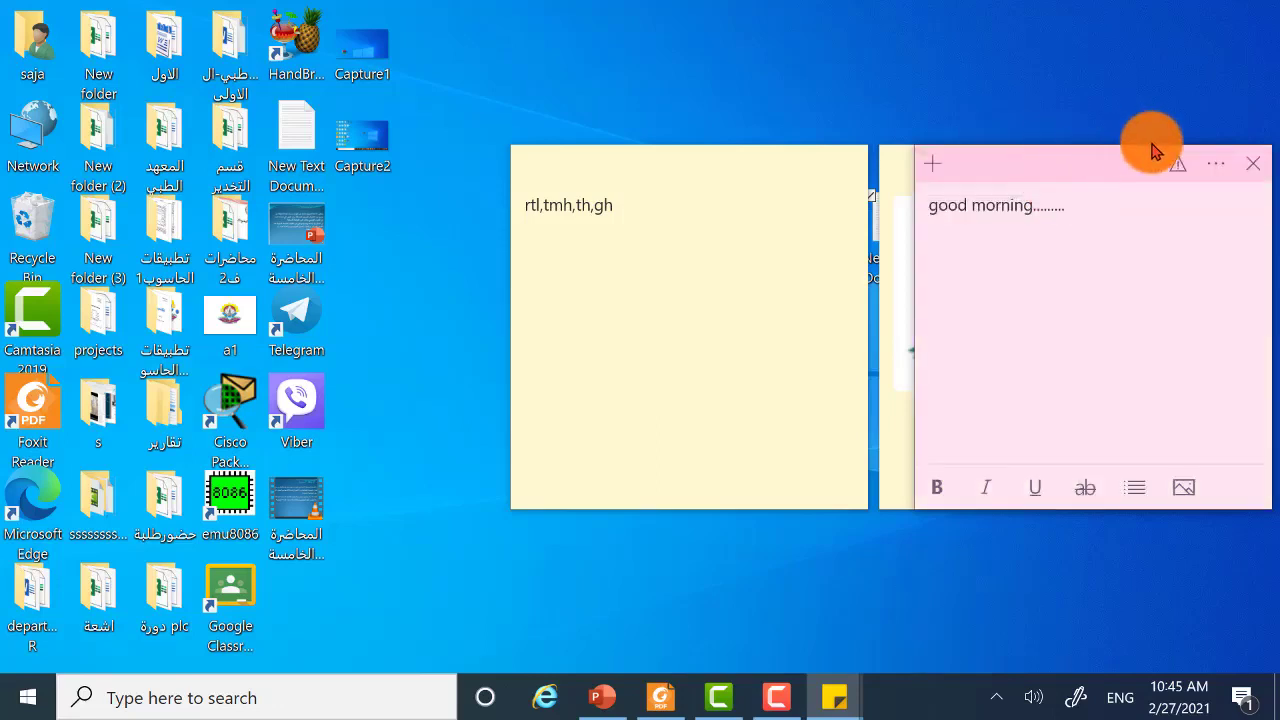
# Try blue on the "good morning" note and set its colour to green.
pyautogui.click(1216, 166)
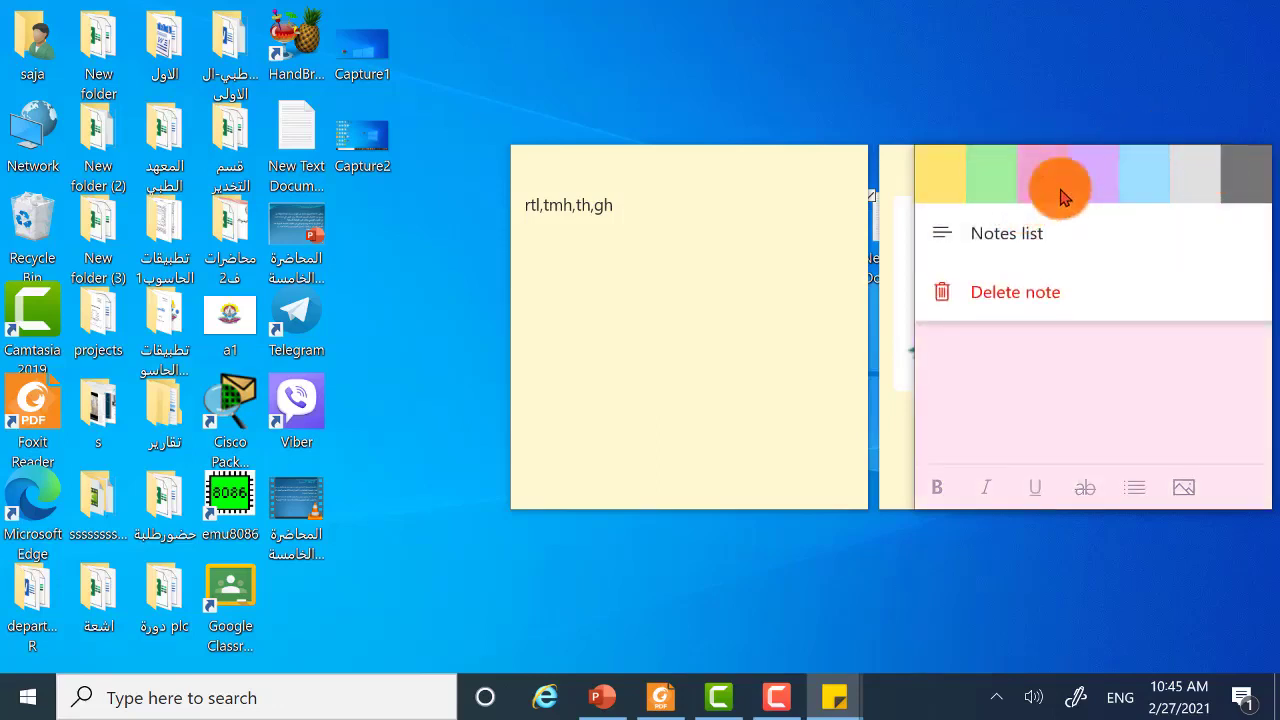
pyautogui.click(1137, 188)
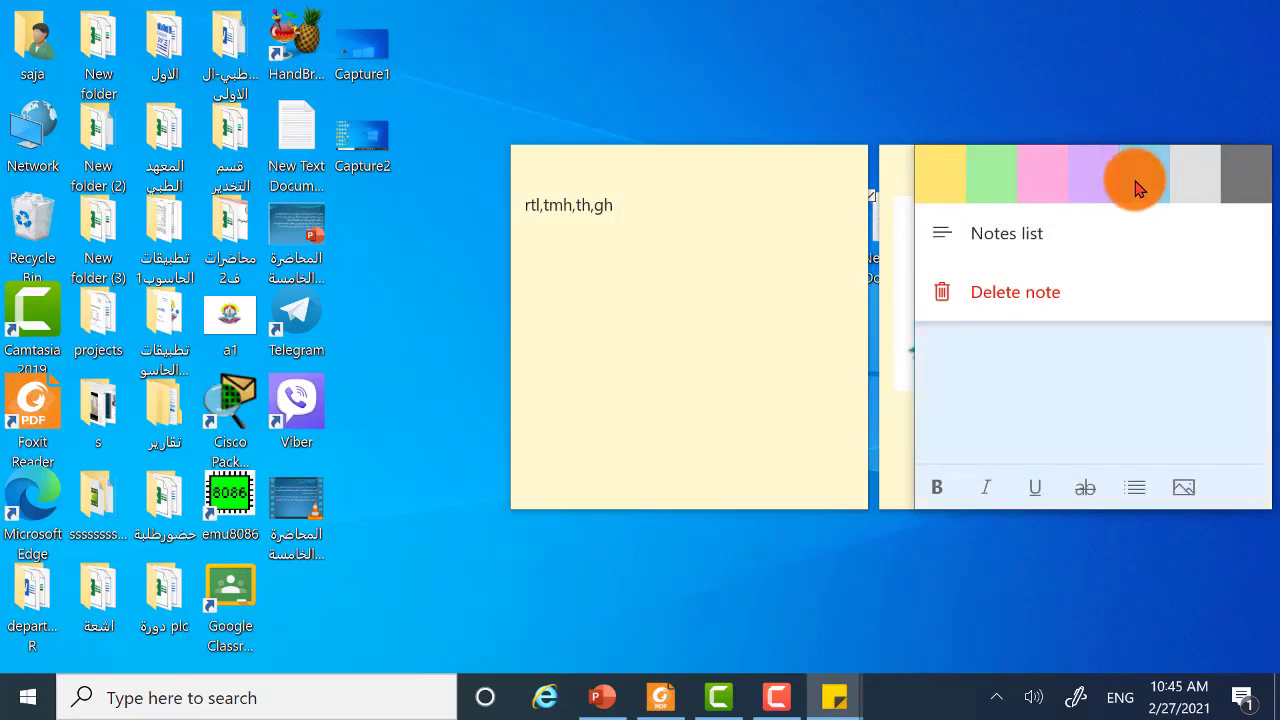
pyautogui.click(1214, 164)
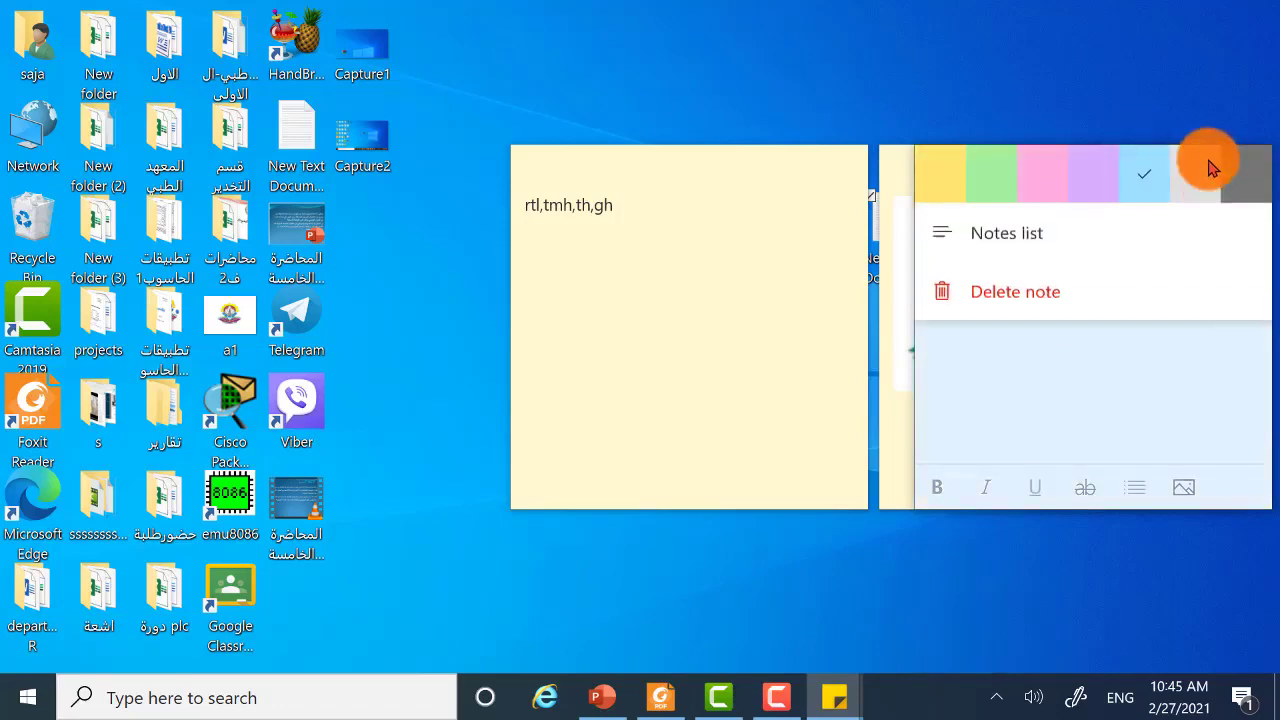
pyautogui.click(1003, 190)
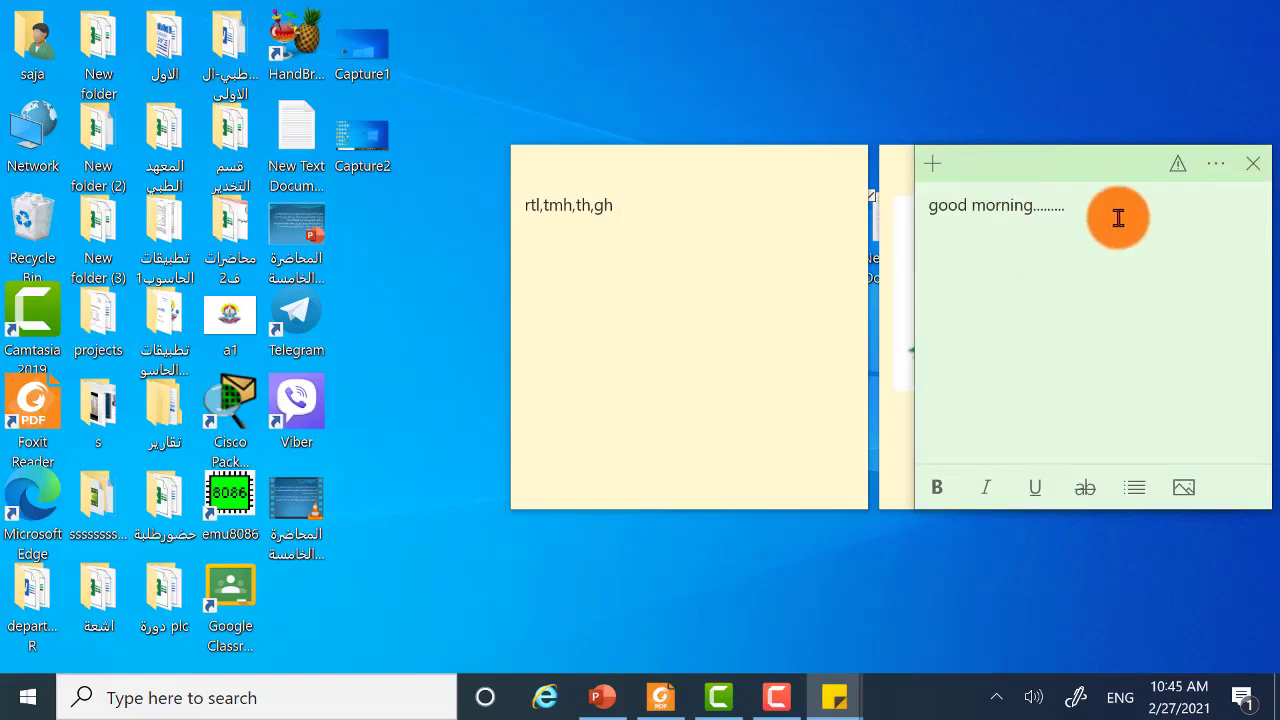
# Open the notes list and bring up the "good morning" note and the "السلام عليكم" picture note from it.
pyautogui.click(1224, 165)
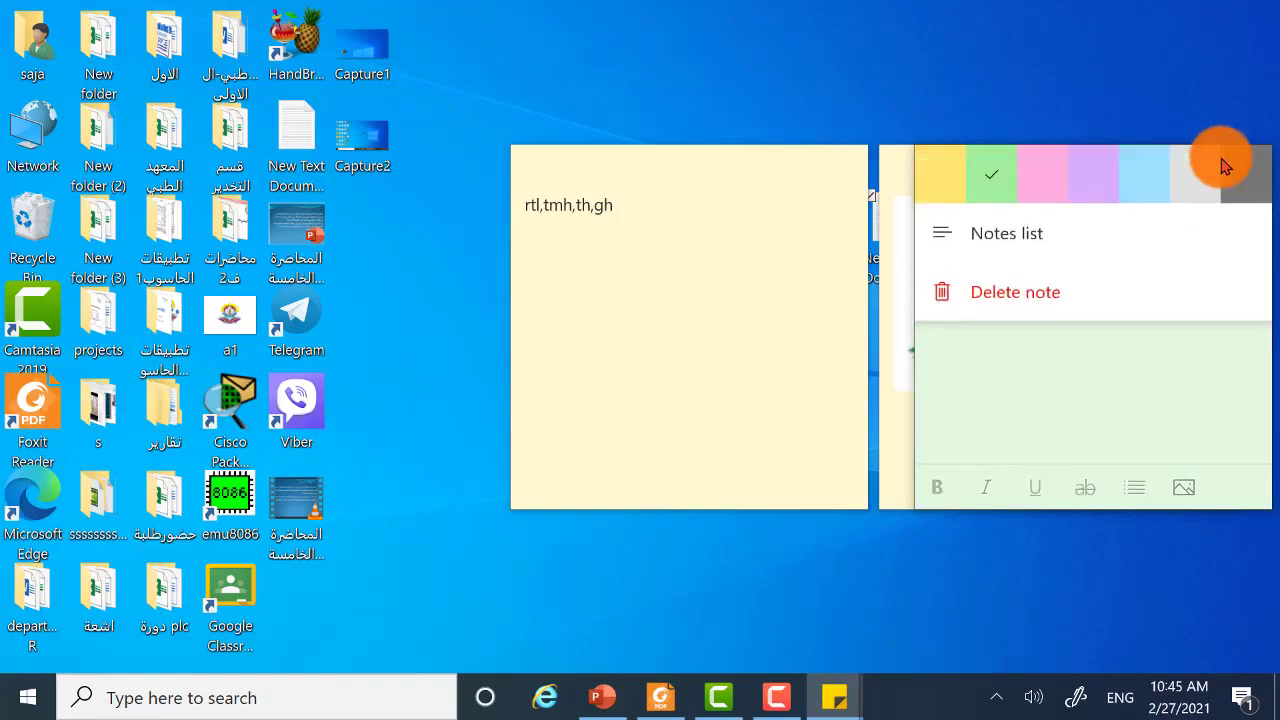
pyautogui.click(1061, 247)
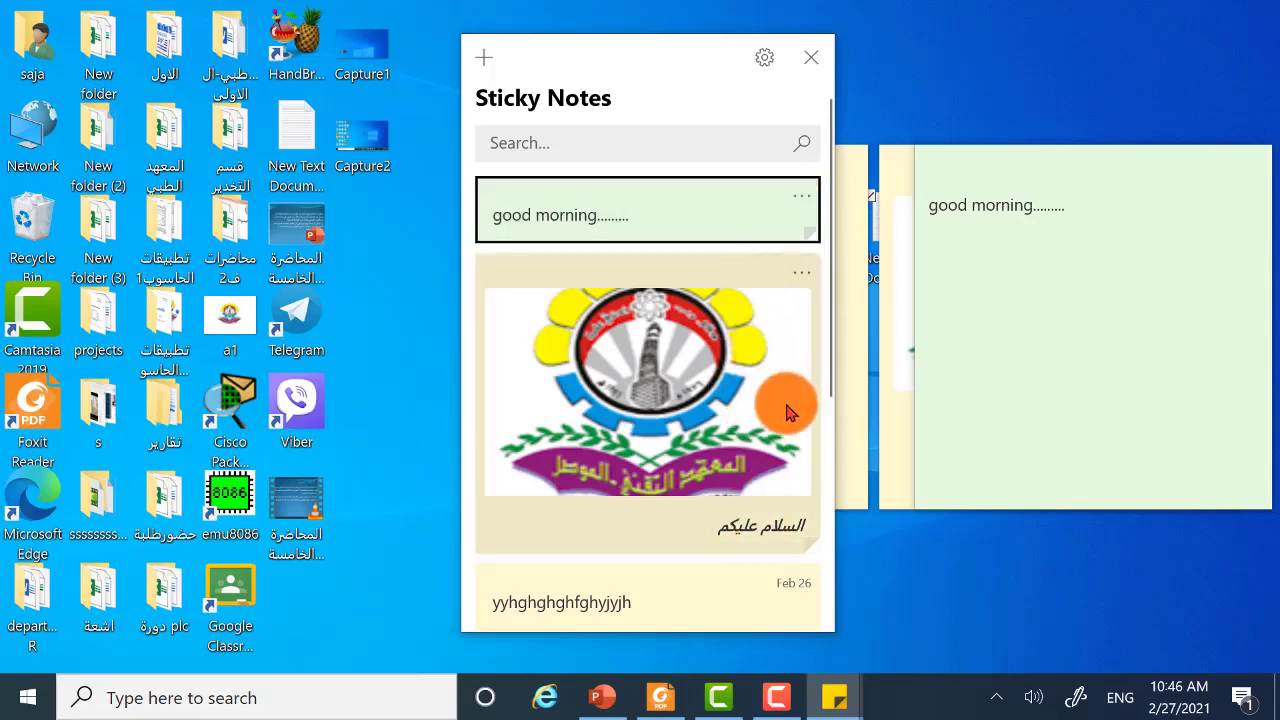
pyautogui.click(717, 205)
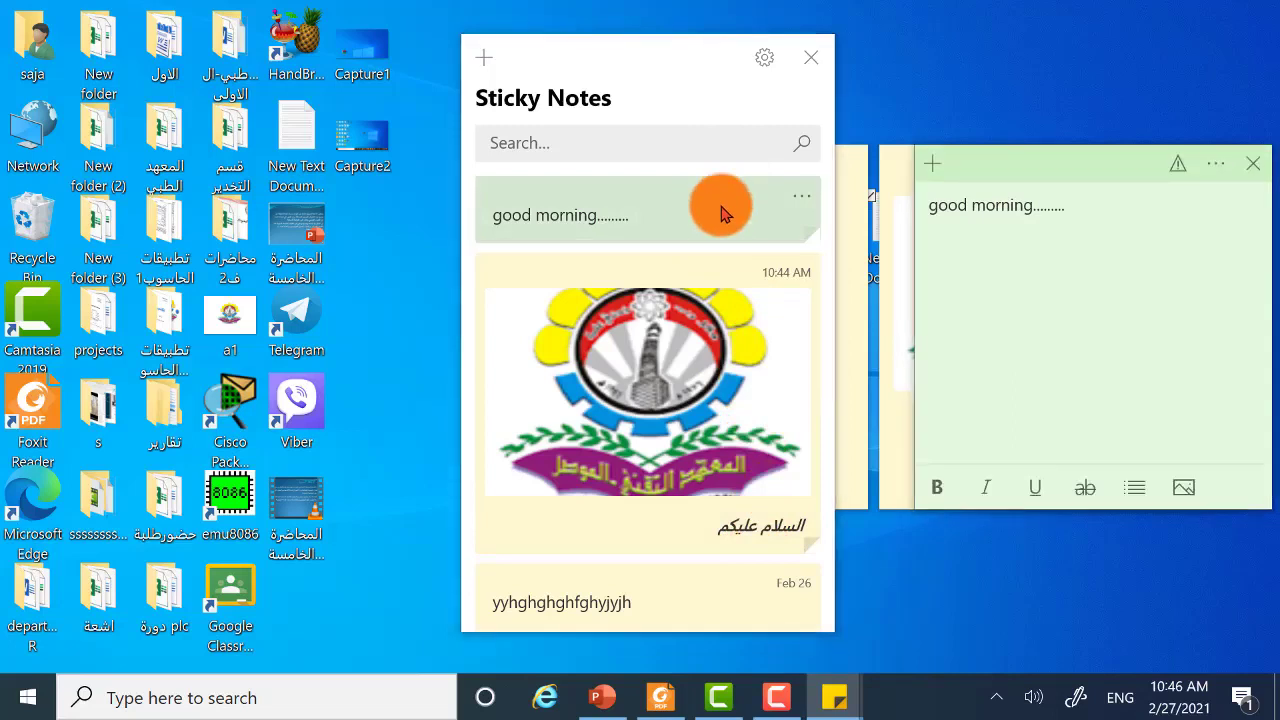
pyautogui.click(717, 347)
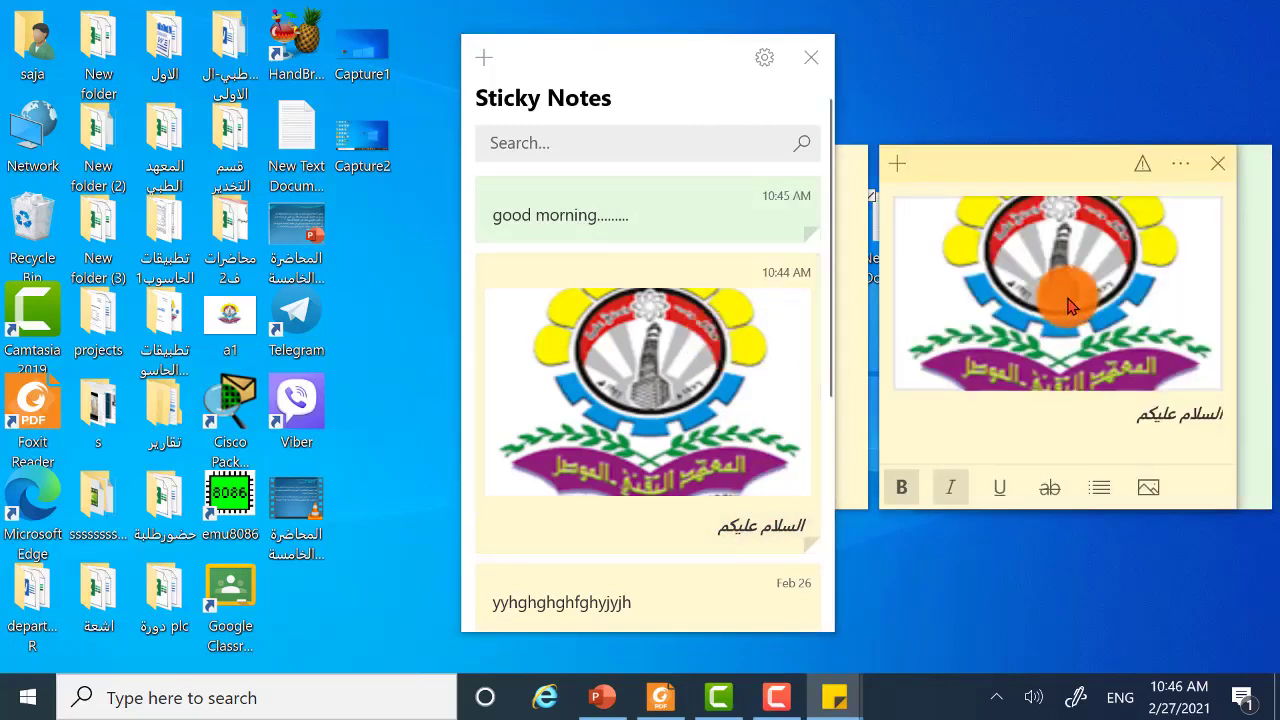
pyautogui.click(700, 212)
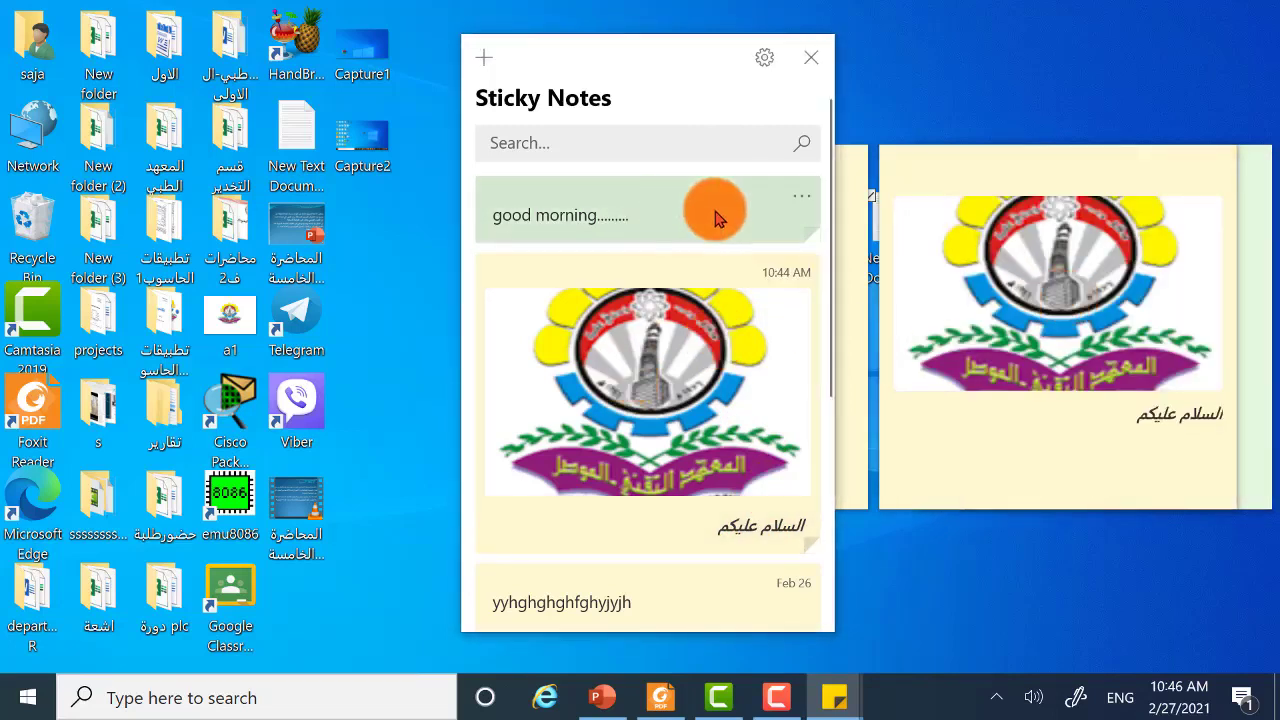
# Check the options available for the "good morning" entry and look through the whole notes list.
pyautogui.rightClick(800, 201)
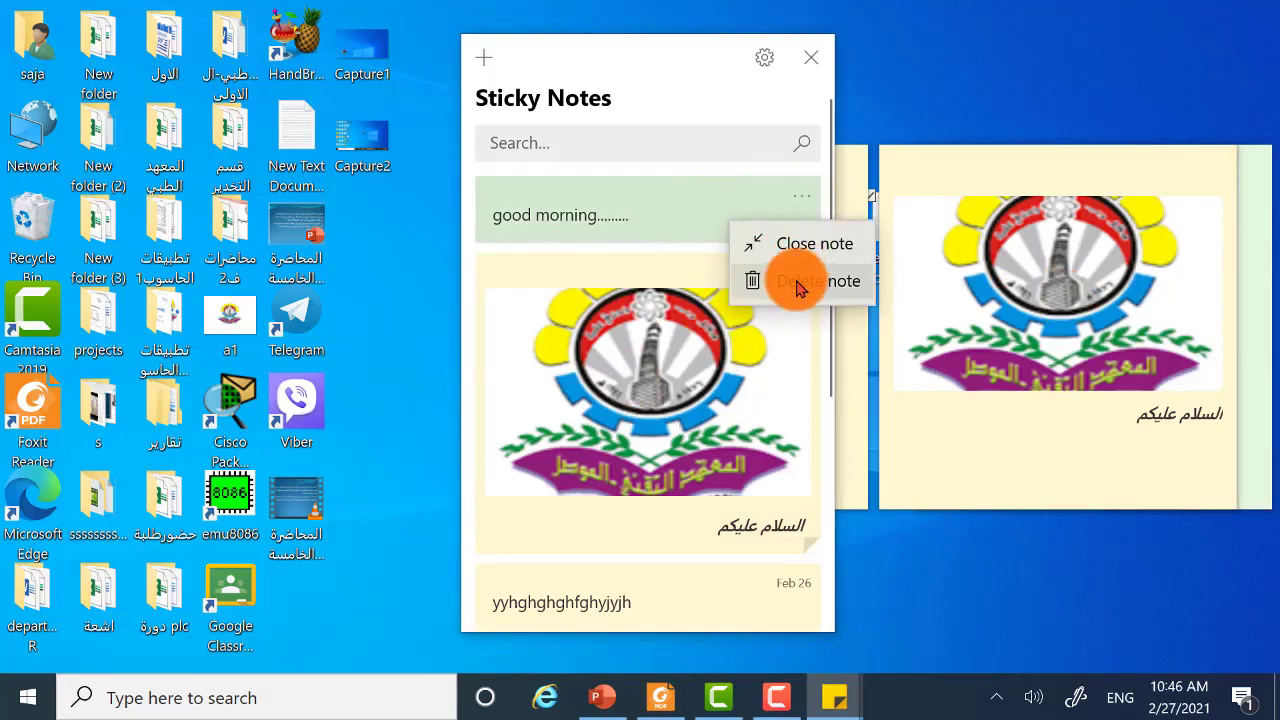
pyautogui.click(835, 365)
pyautogui.moveTo(835, 365); pyautogui.dragTo(823, 571)
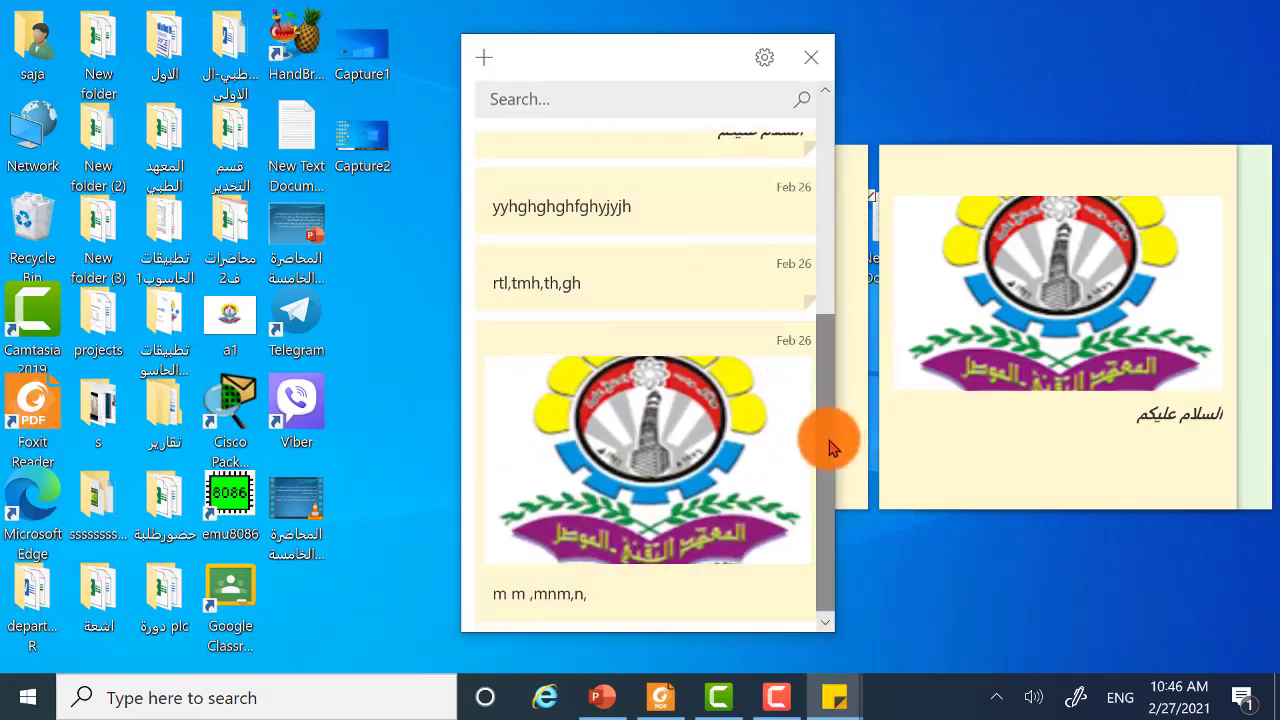
pyautogui.moveTo(829, 437); pyautogui.dragTo(812, 220)
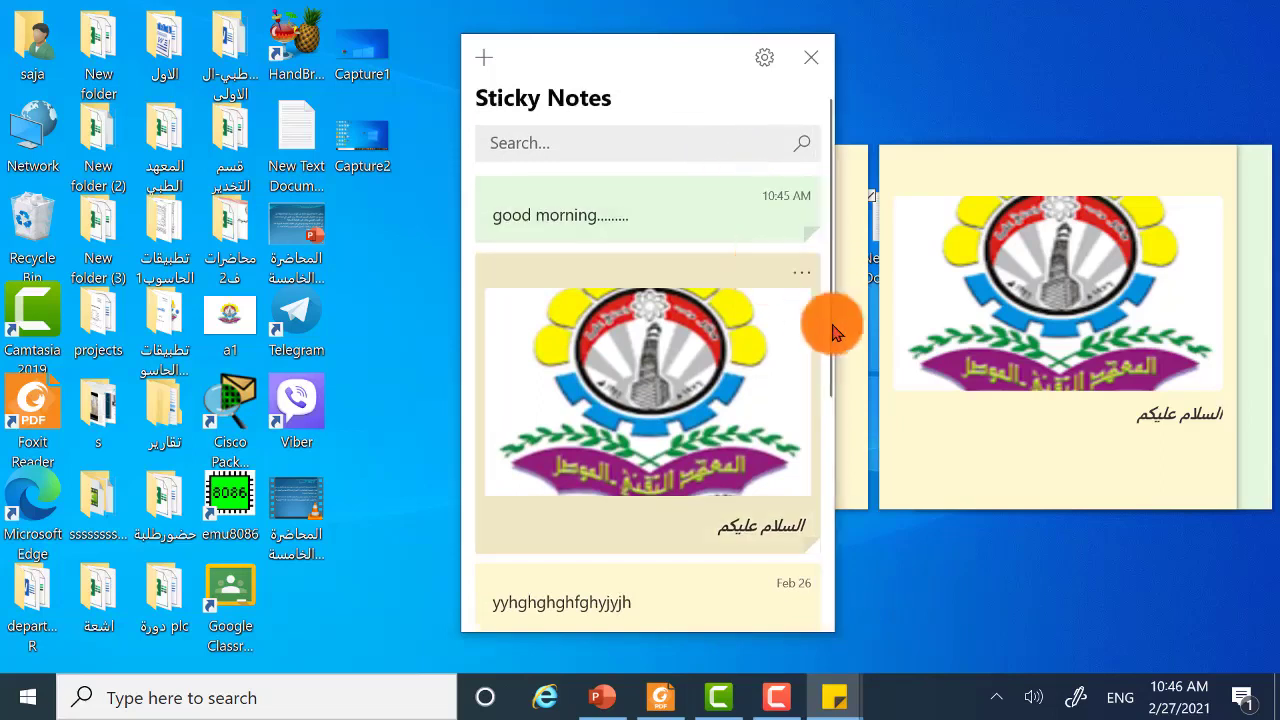
# Change the colour of the "السلام عليكم" picture note to pink.
pyautogui.click(997, 411)
pyautogui.click(1184, 163)
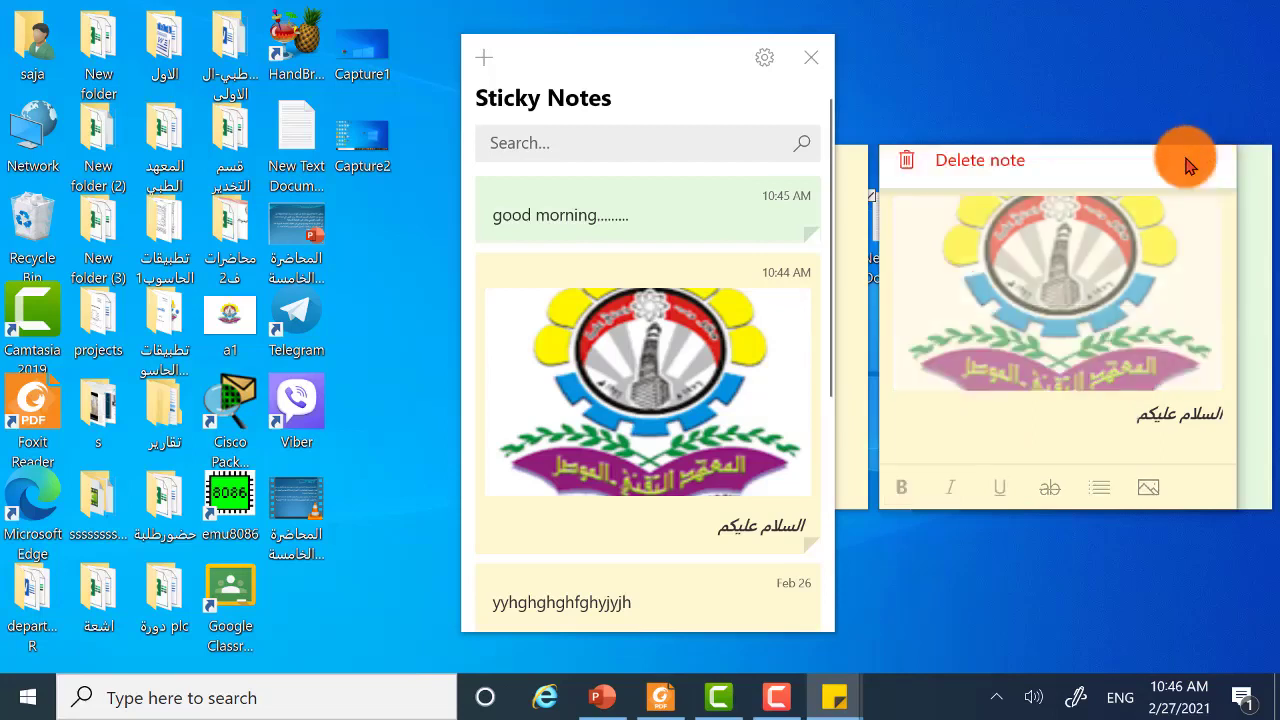
pyautogui.click(1020, 192)
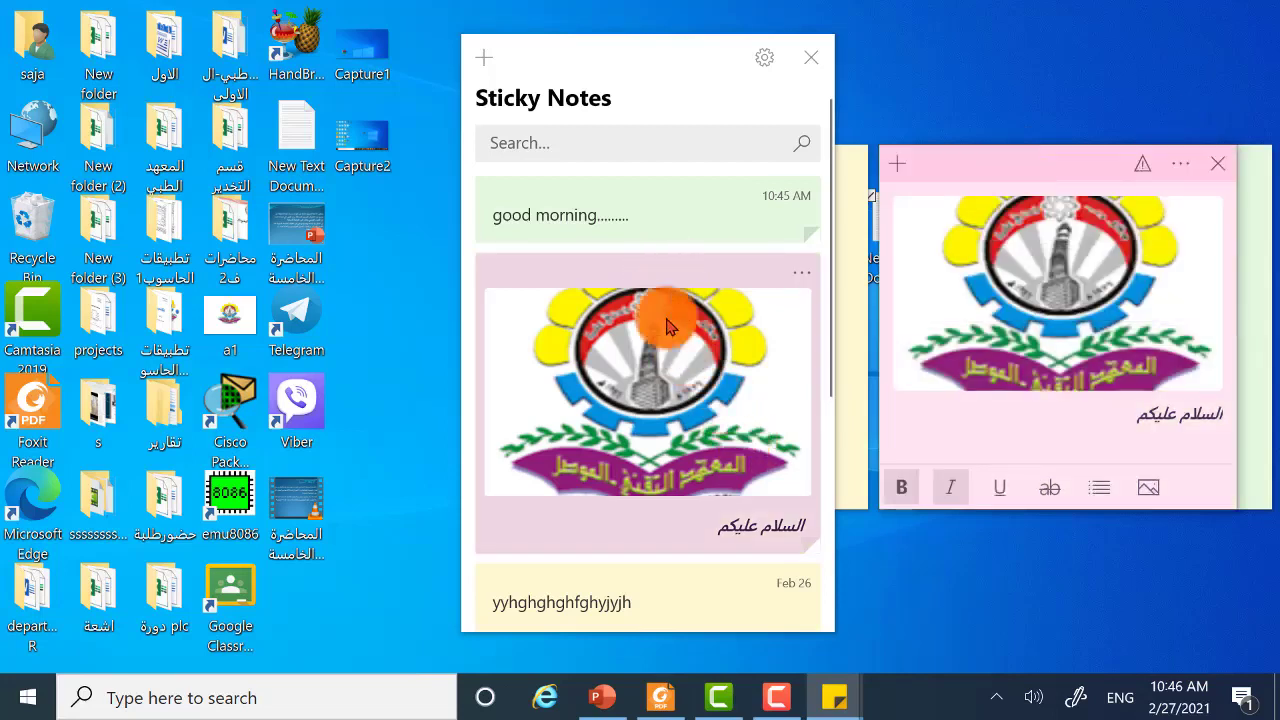
# Delete the pink picture note through its entry in the notes list and close the list.
pyautogui.click(804, 272)
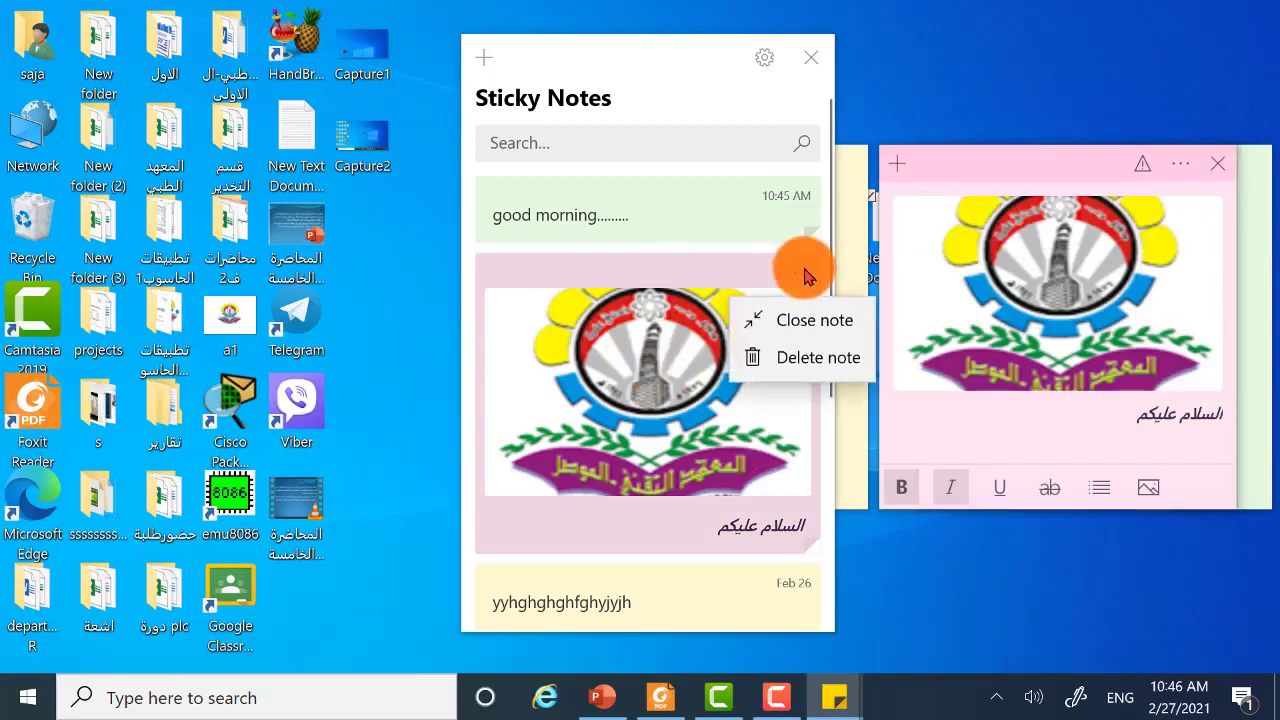
pyautogui.click(786, 358)
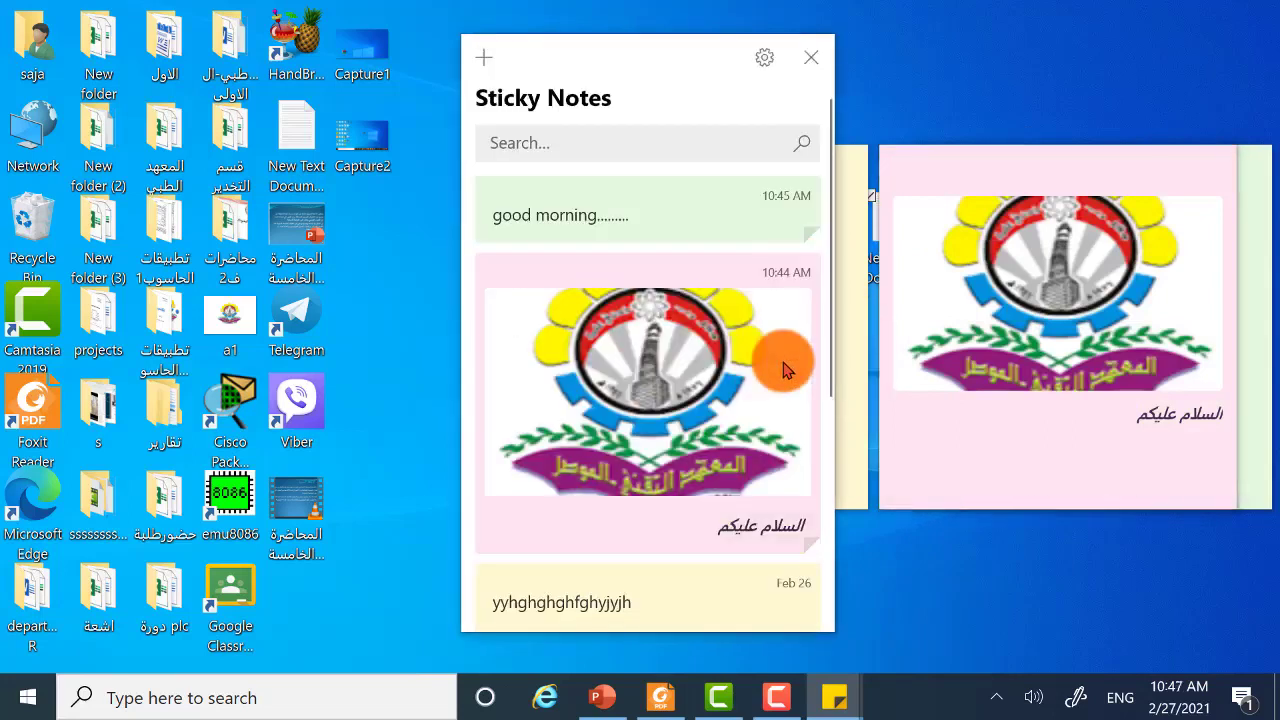
pyautogui.click(803, 273)
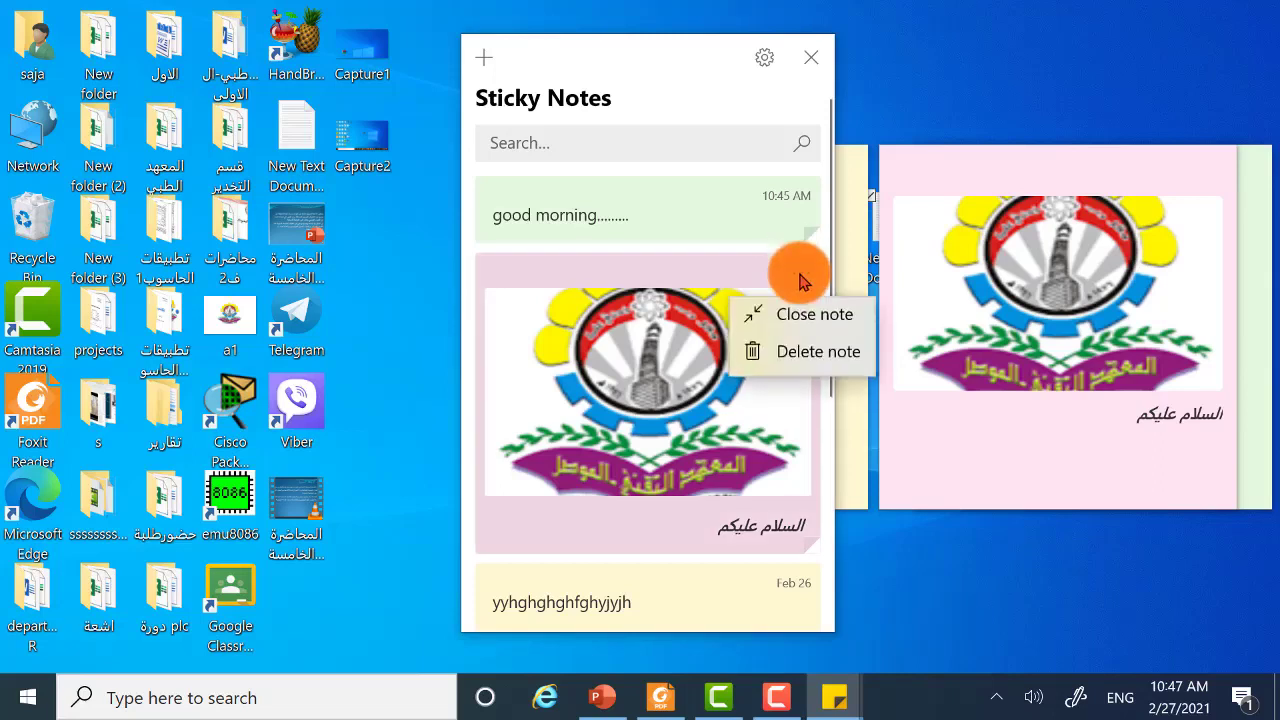
pyautogui.click(771, 362)
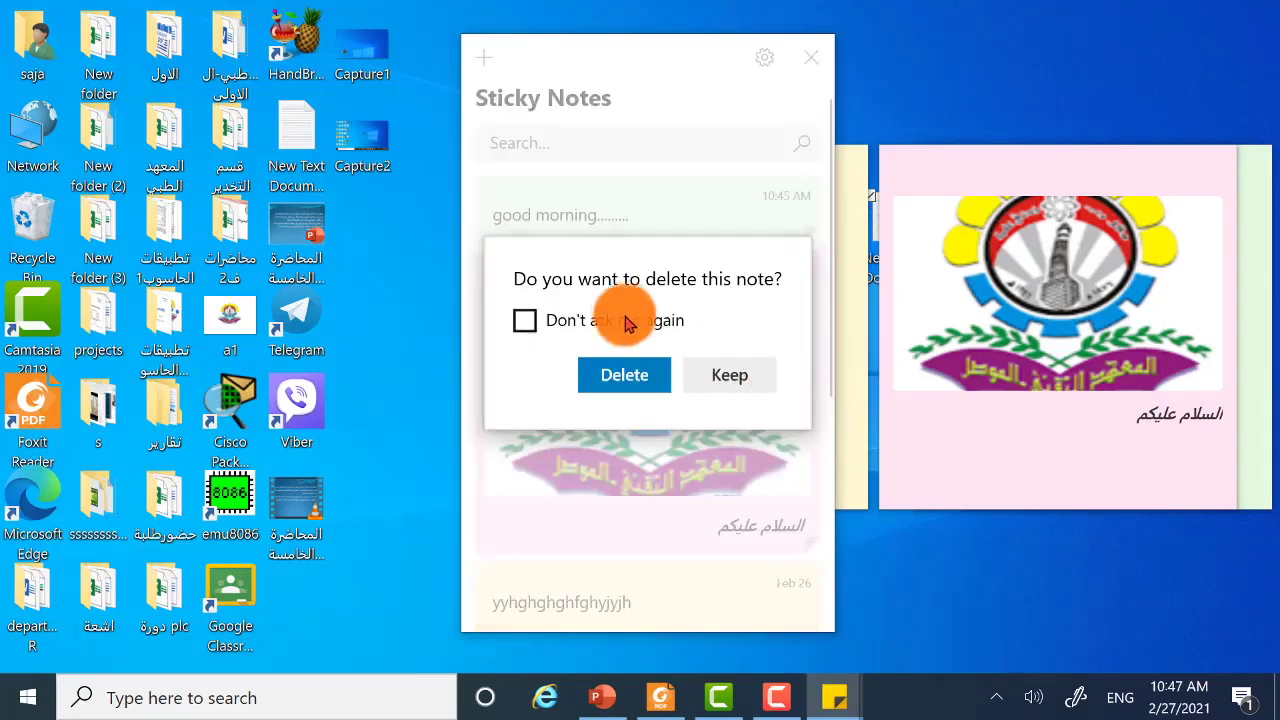
pyautogui.click(618, 378)
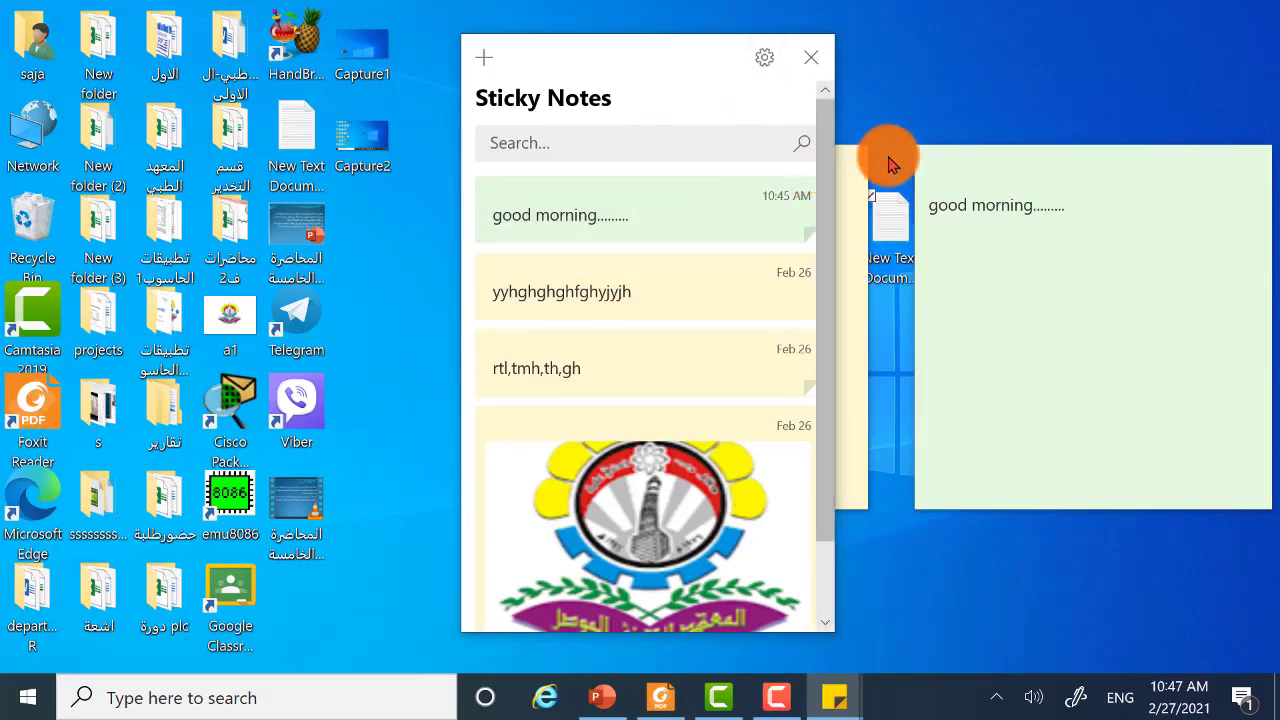
pyautogui.click(1066, 229)
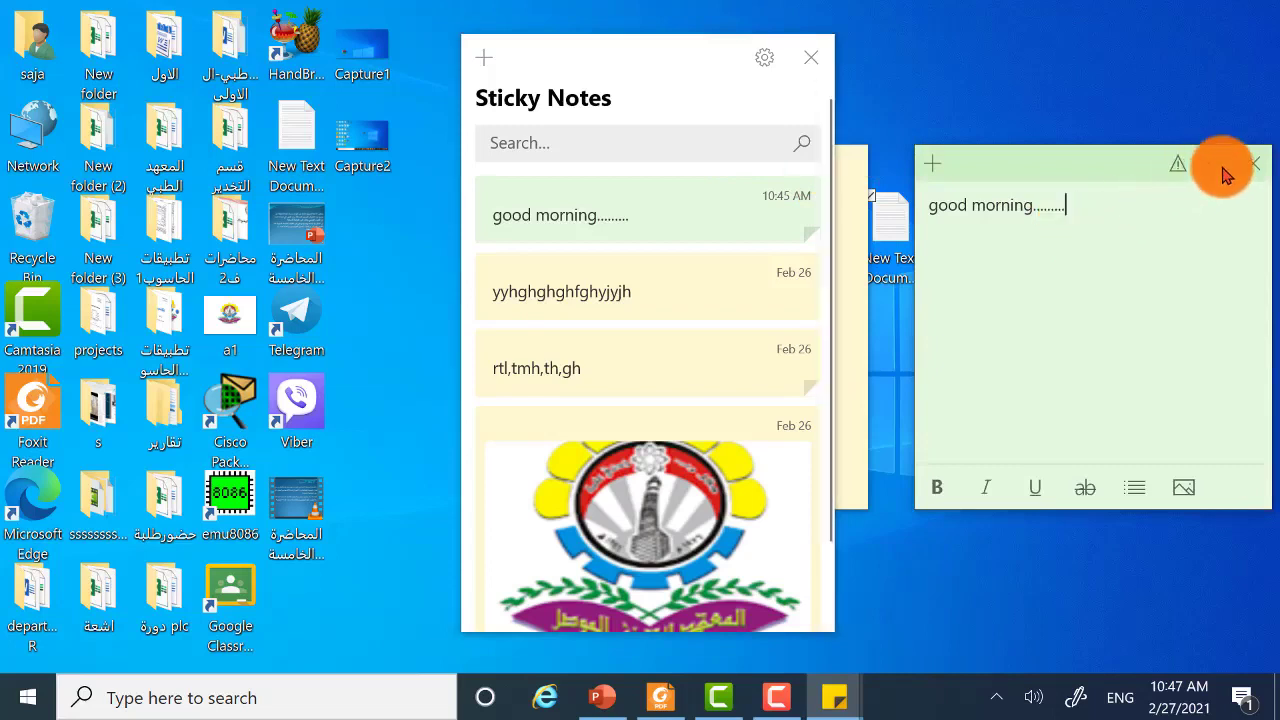
pyautogui.click(810, 62)
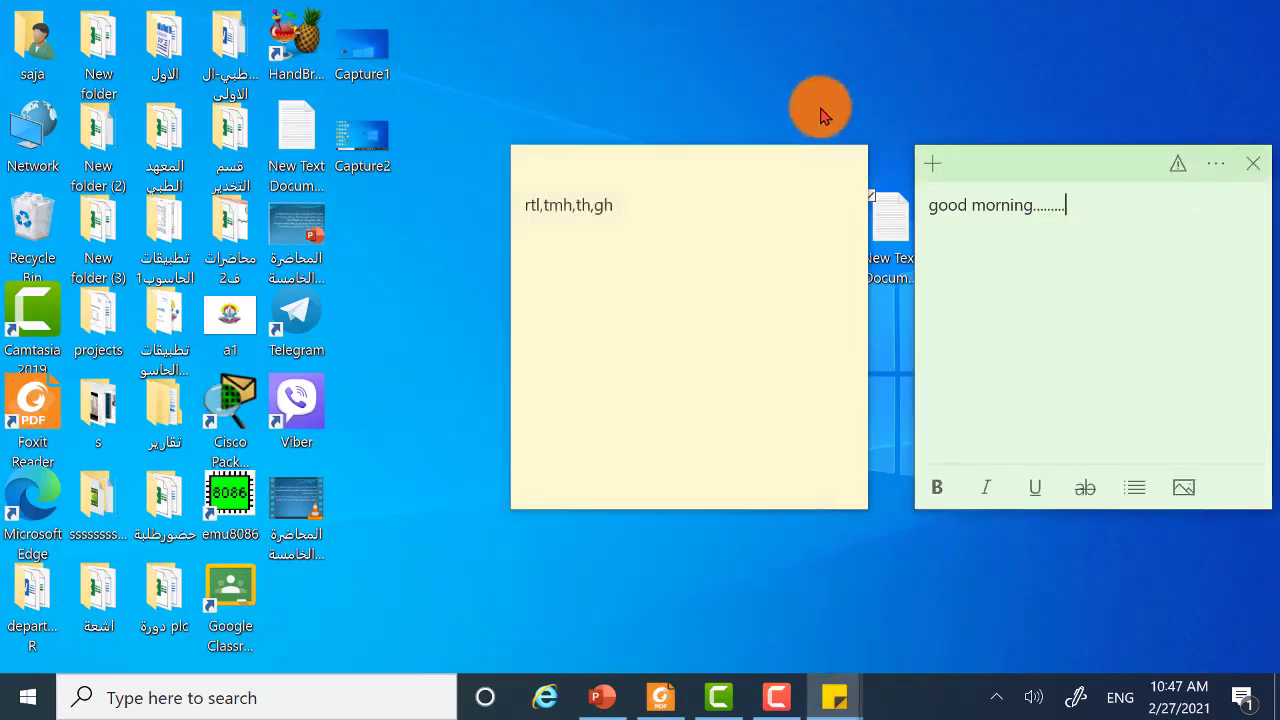
# Close the yellow "rtl,tmh,th,gh" note and open the "yyhghghghfghyjyjh" note from the notes list.
pyautogui.click(863, 163)
pyautogui.click(848, 168)
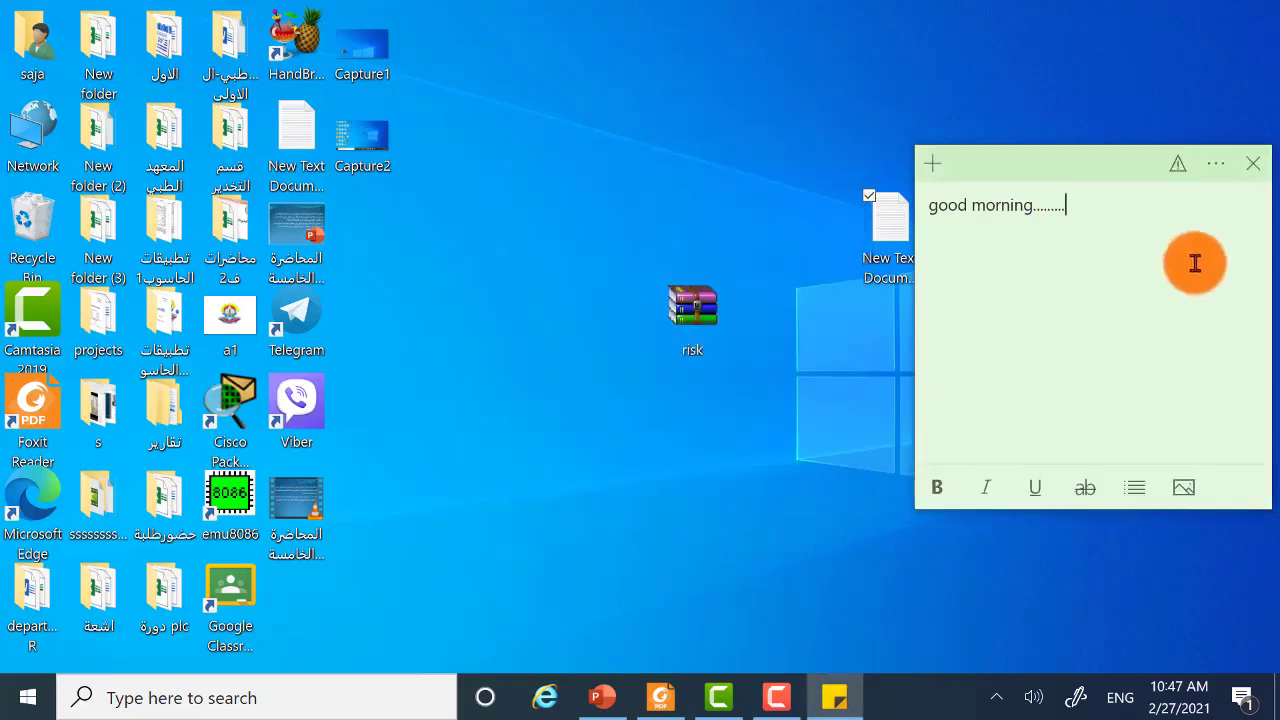
pyautogui.click(1214, 166)
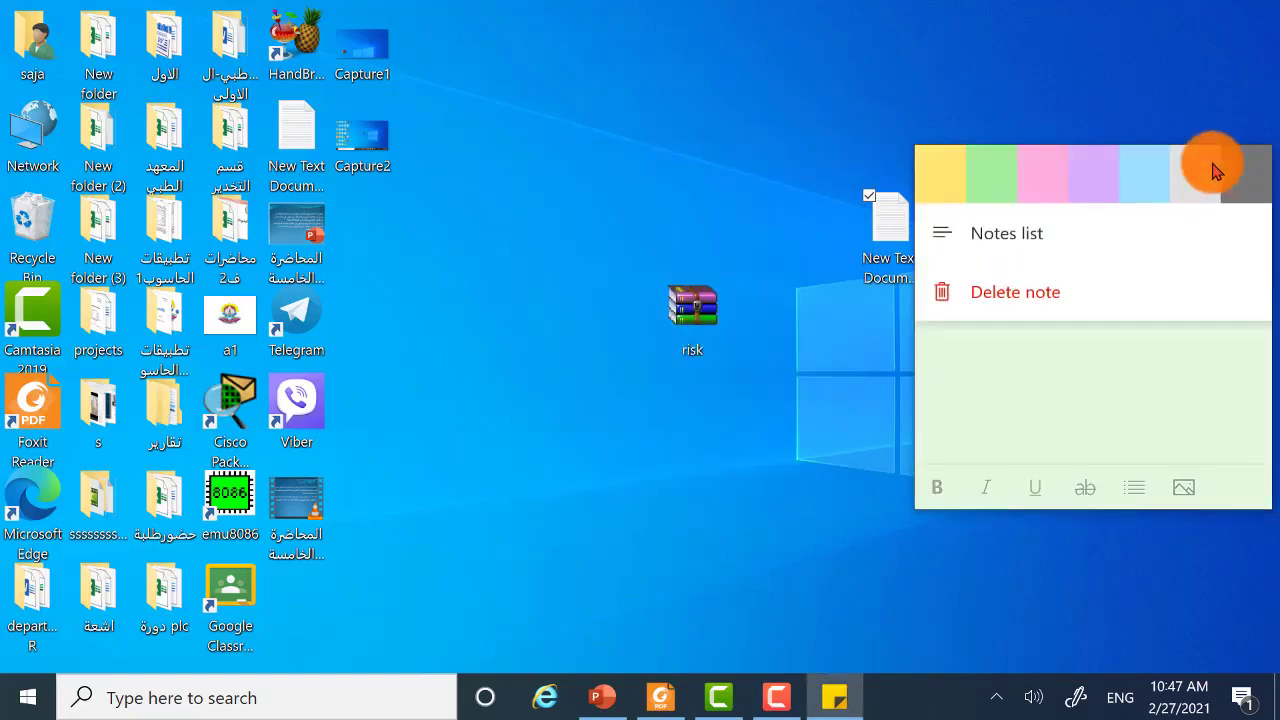
pyautogui.click(957, 246)
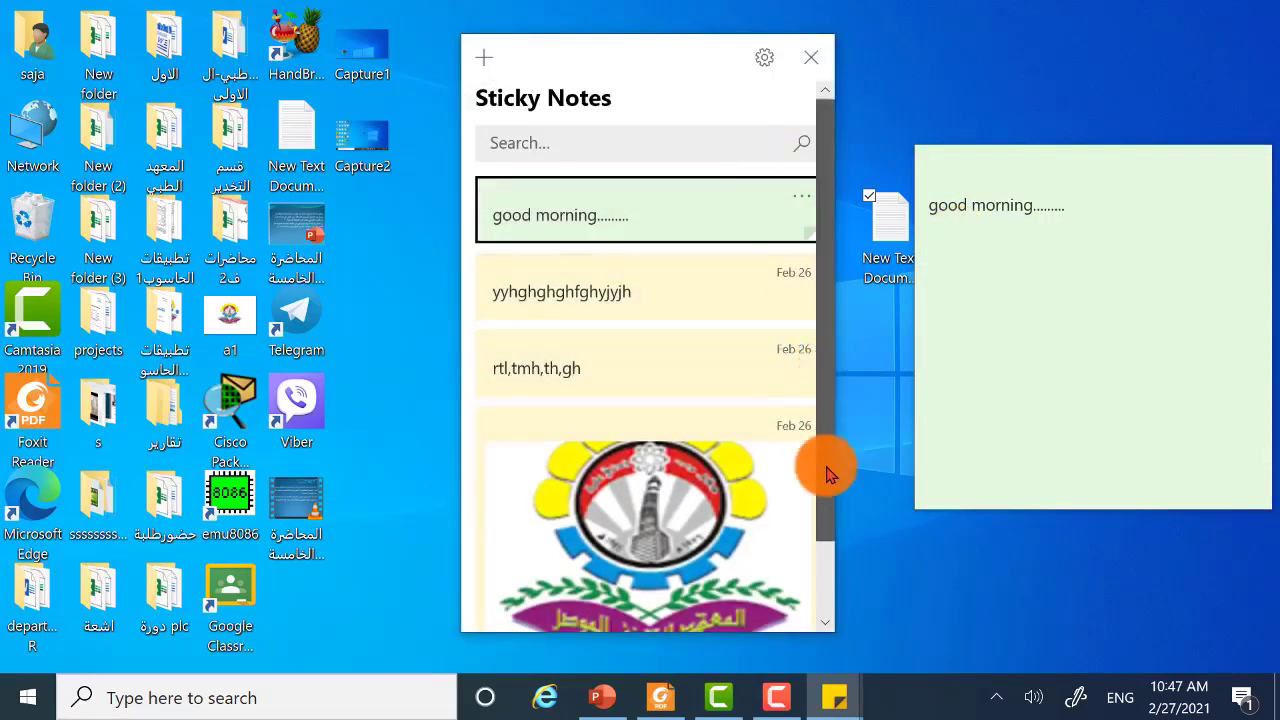
pyautogui.moveTo(829, 469); pyautogui.dragTo(809, 294)
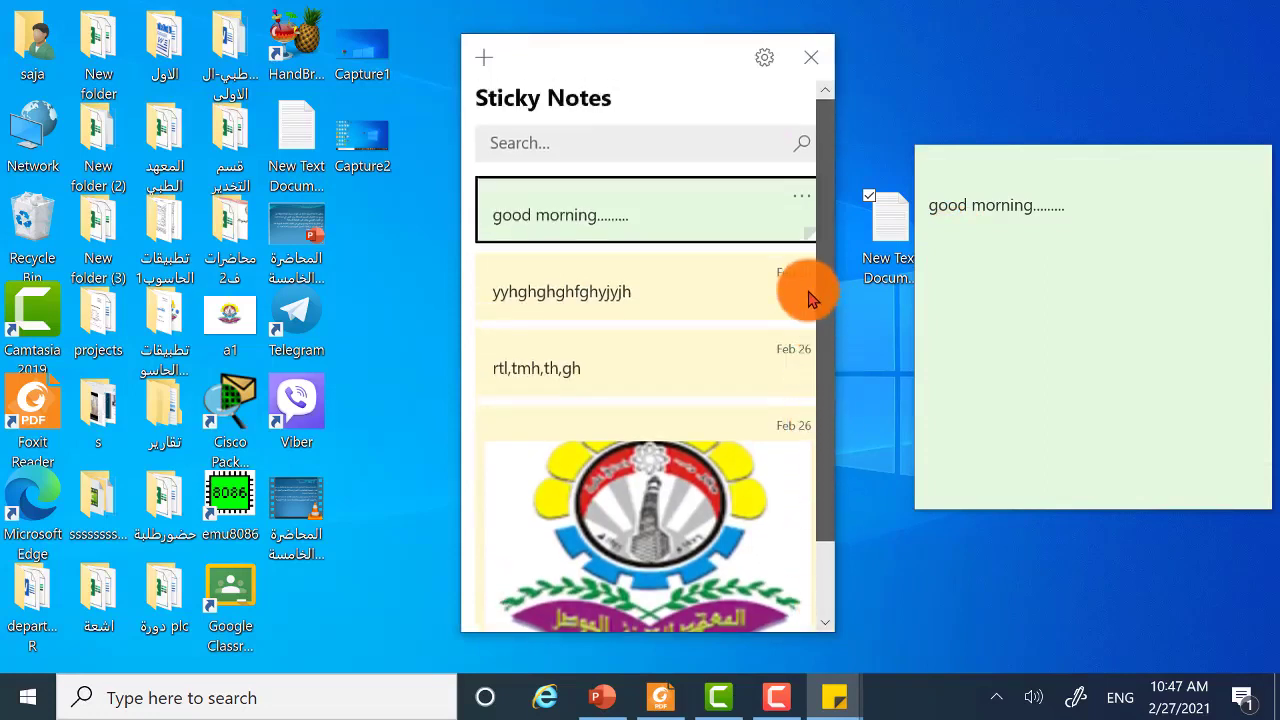
pyautogui.doubleClick(707, 285)
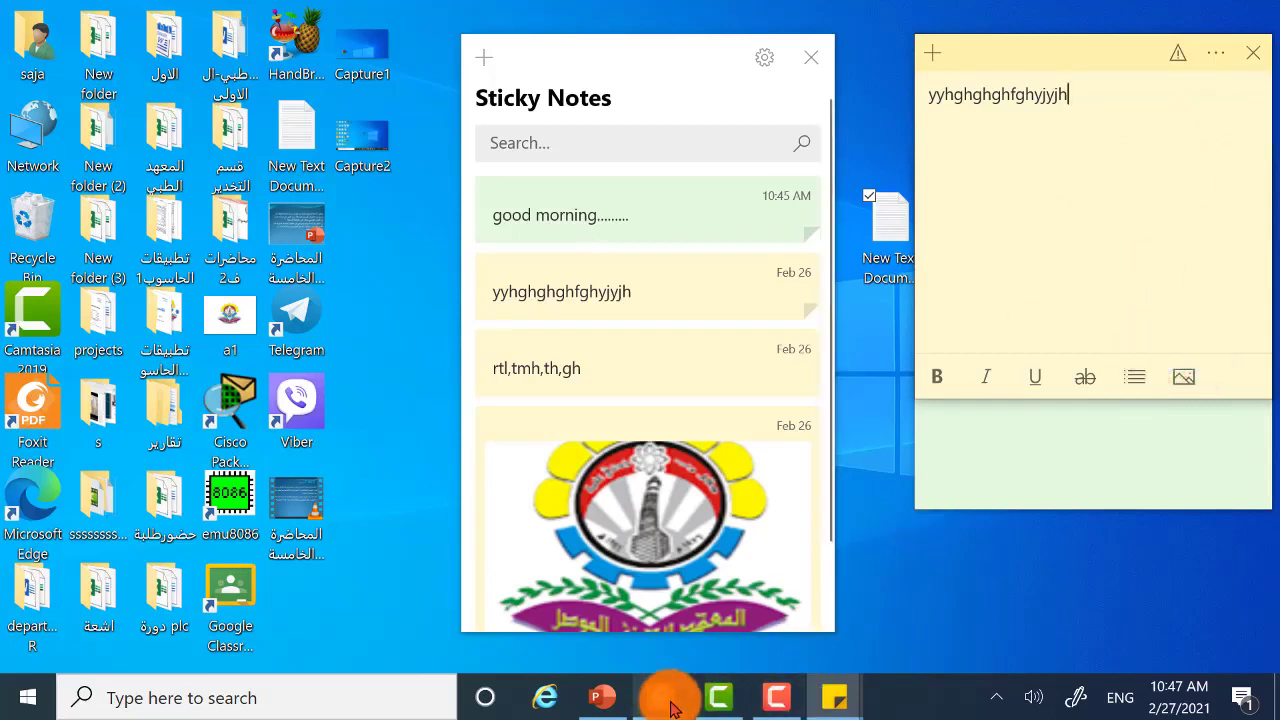
# Search Windows for "stic" to find the Sticky Notes app.
pyautogui.click(398, 695)
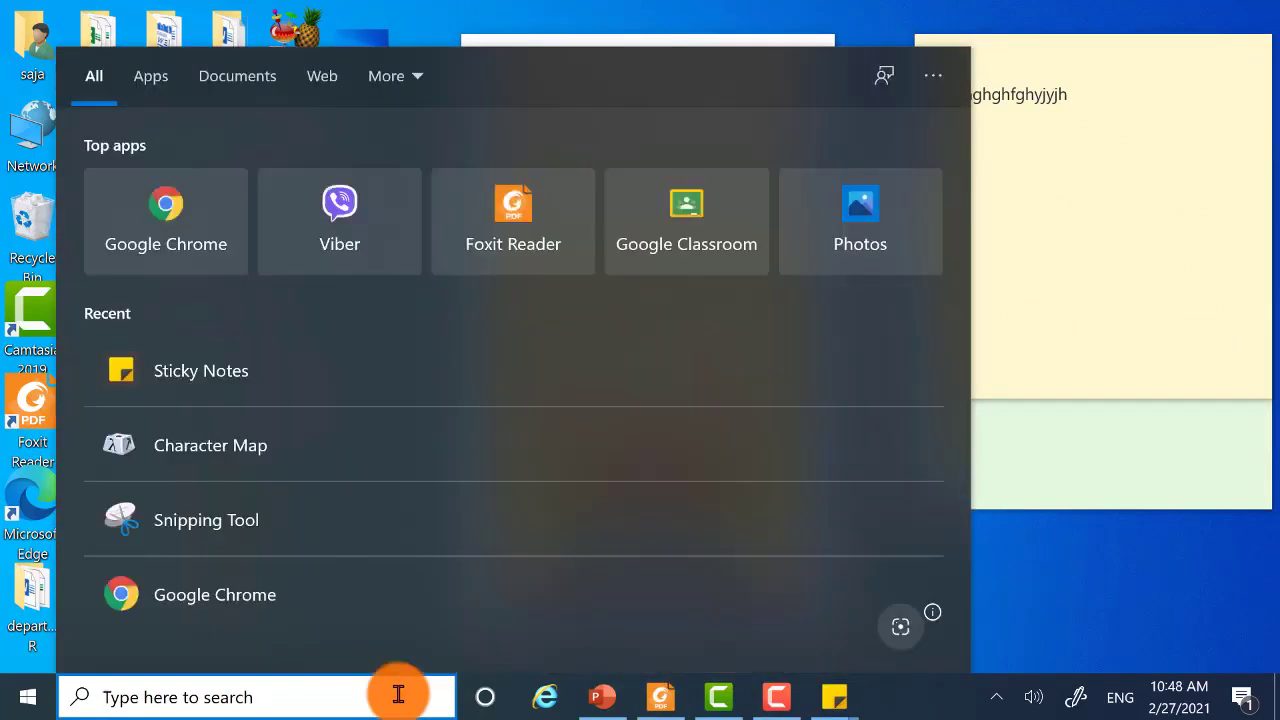
pyautogui.write('stic')
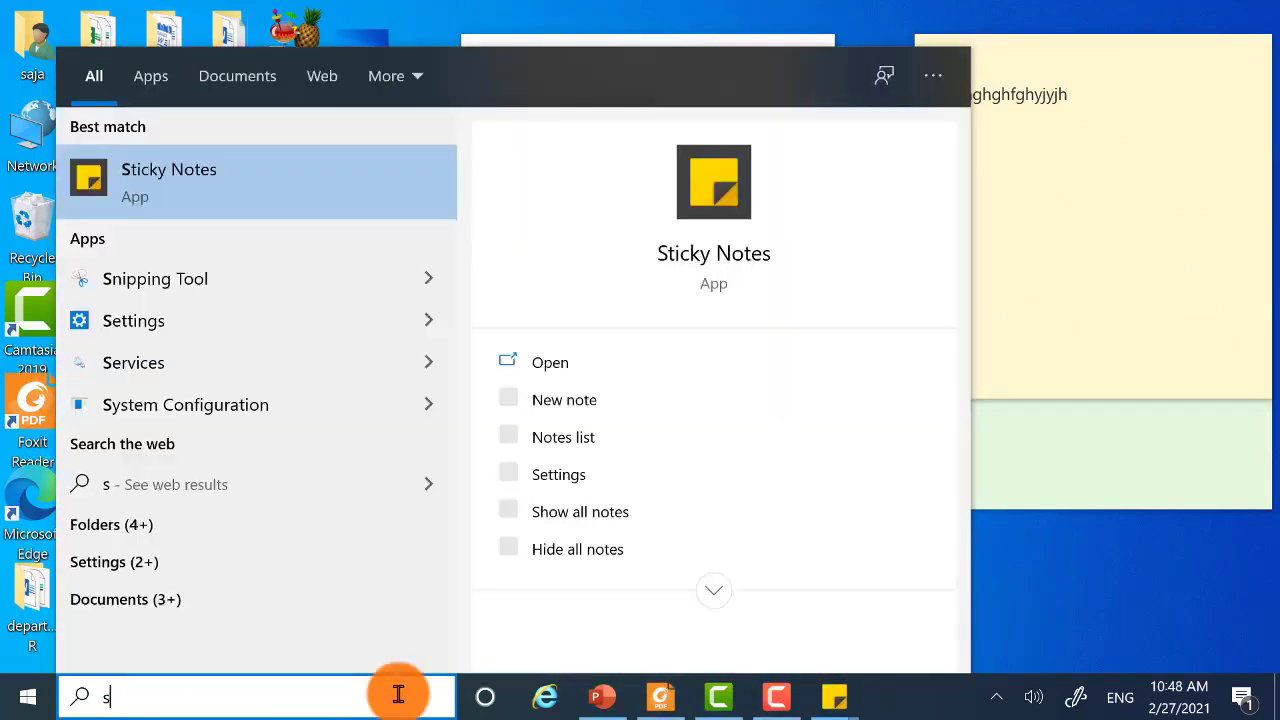